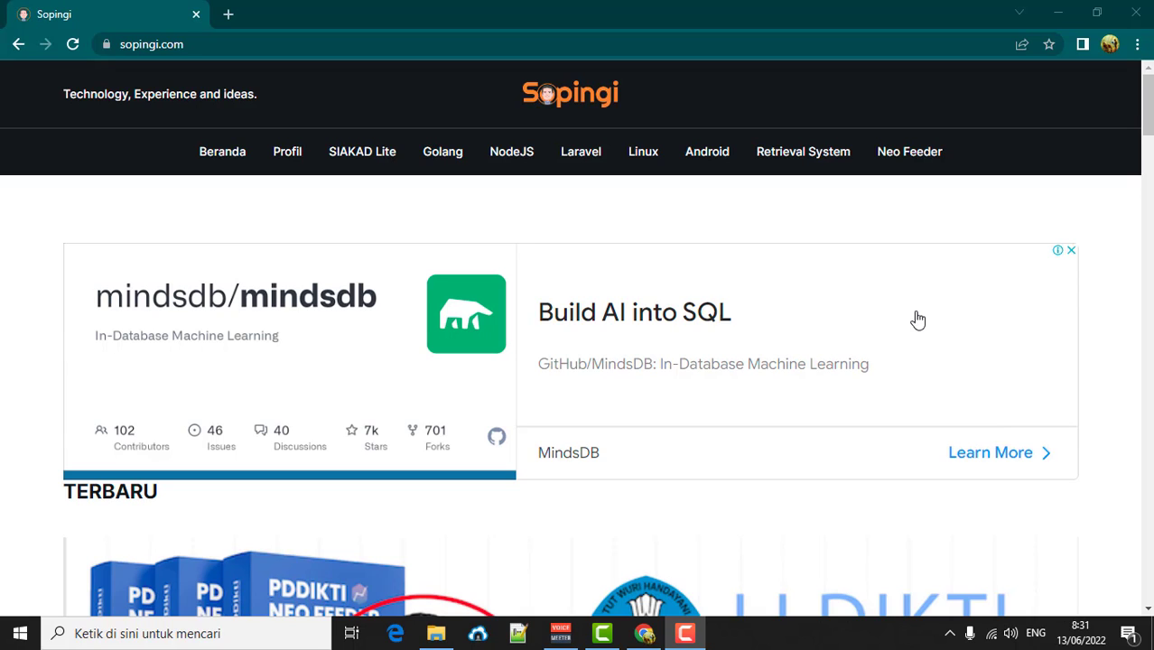
- Switch to the WA download folder in File Explorer and widen the Name column to show the full file names
{"action": "left_click", "coordinate": [435, 633]}
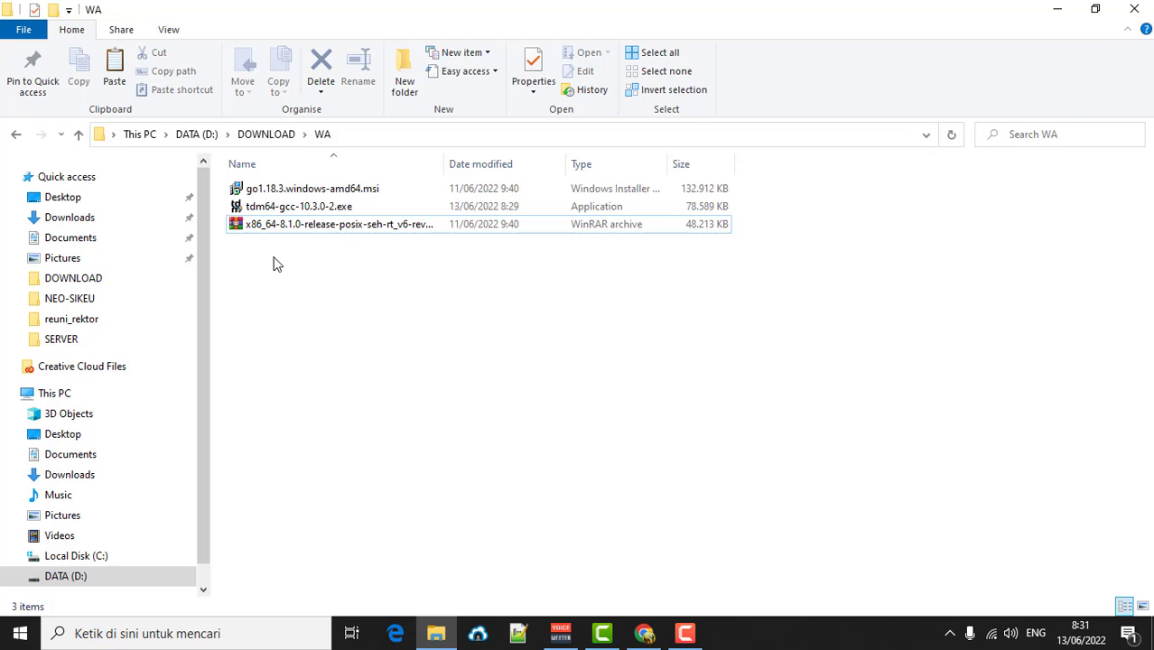
{"action": "left_click", "coordinate": [298, 225]}
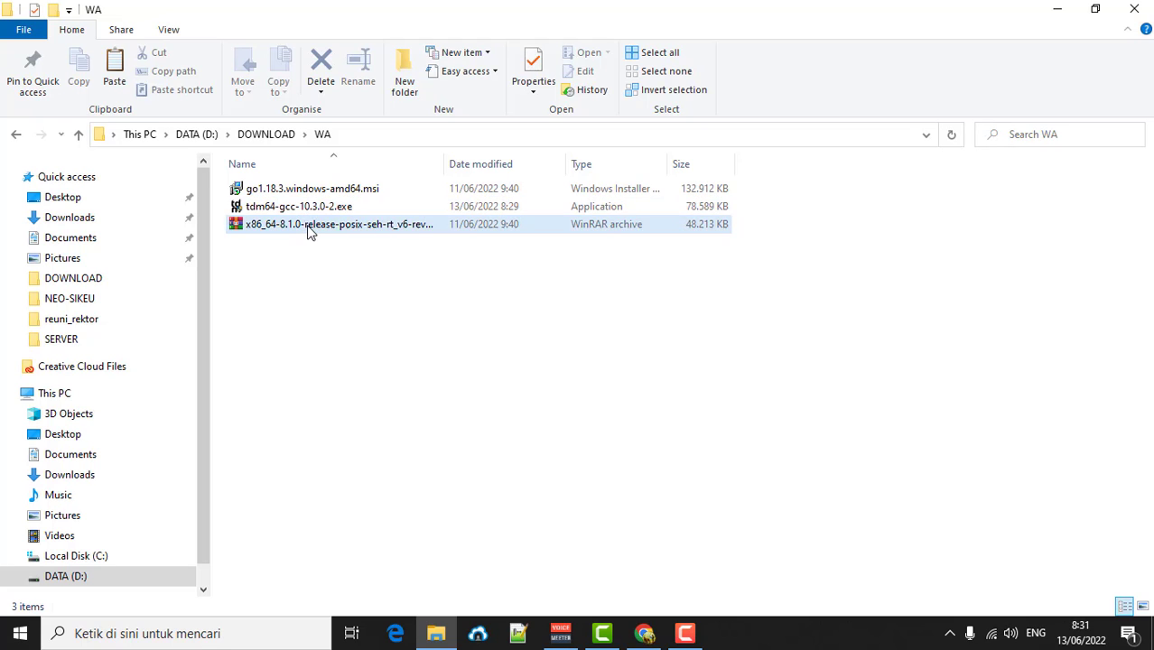
{"action": "left_click", "coordinate": [309, 212]}
{"action": "left_click", "coordinate": [298, 226]}
{"action": "left_click", "coordinate": [332, 354]}
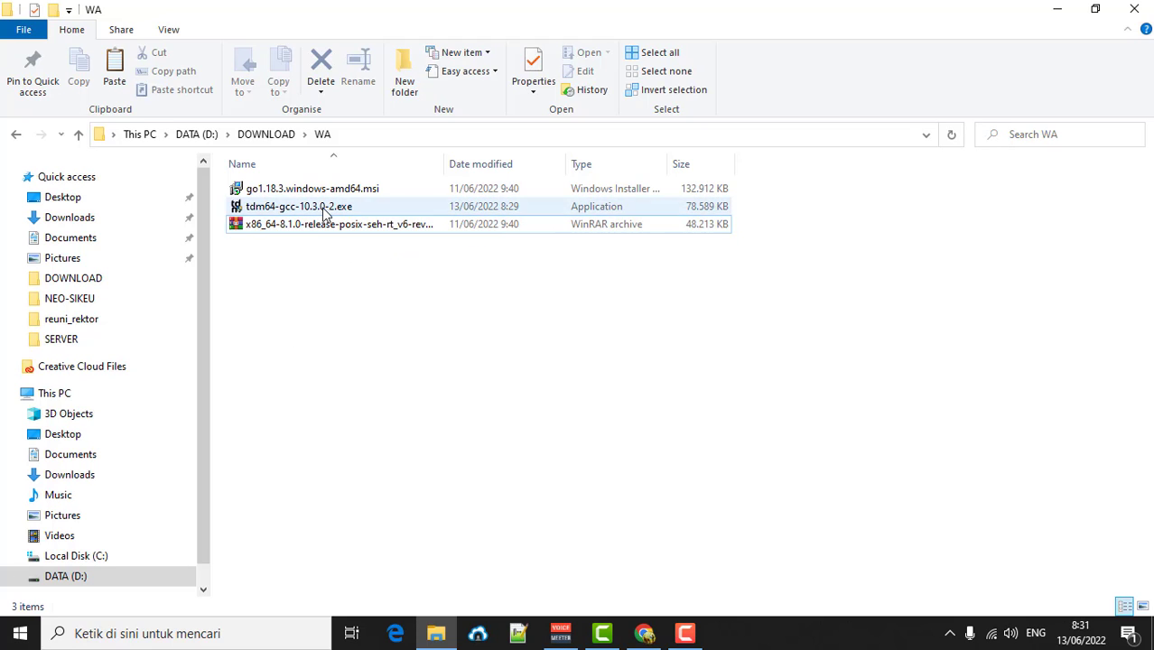
{"action": "left_click", "coordinate": [318, 226]}
{"action": "left_click", "coordinate": [289, 211]}
{"action": "left_click", "coordinate": [289, 220]}
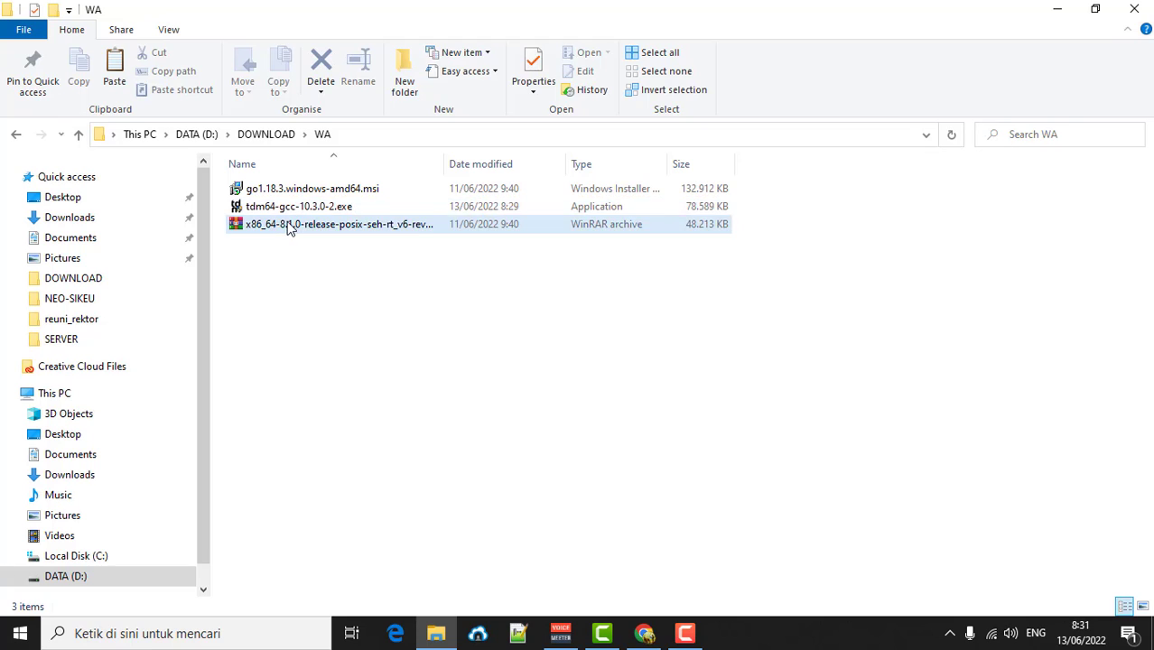
{"action": "left_click", "coordinate": [289, 211]}
{"action": "left_click", "coordinate": [289, 220]}
{"action": "left_click", "coordinate": [289, 213]}
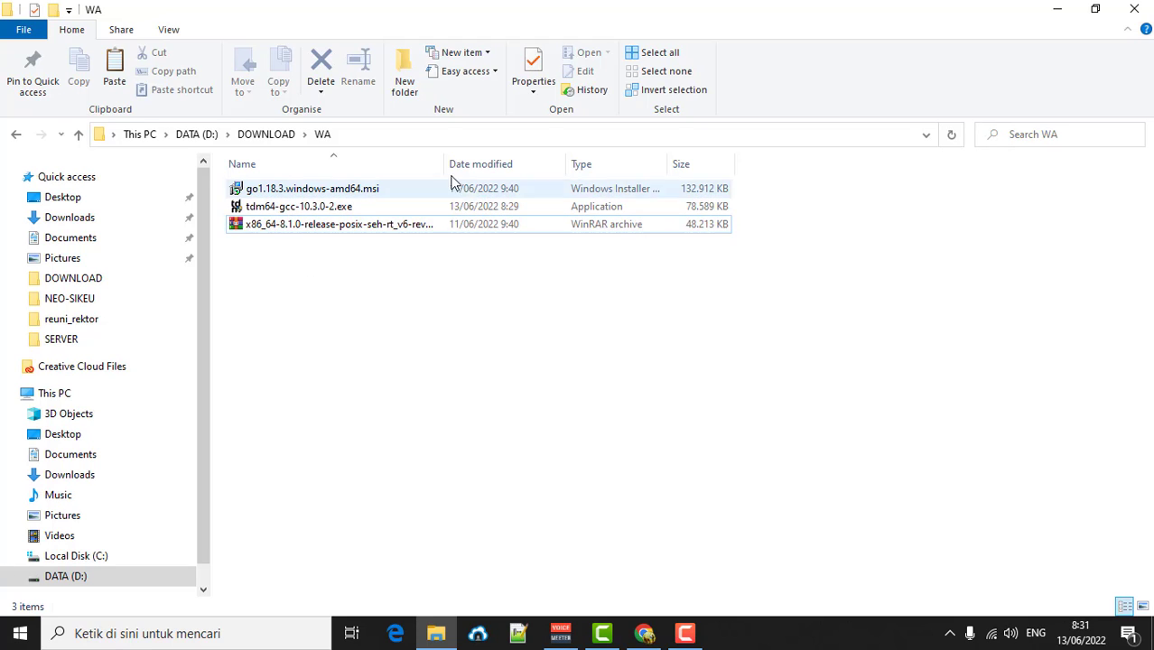
{"action": "left_click_drag", "start_coordinate": [446, 158], "coordinate": [506, 154]}
{"action": "mouse_move", "coordinate": [282, 217]}
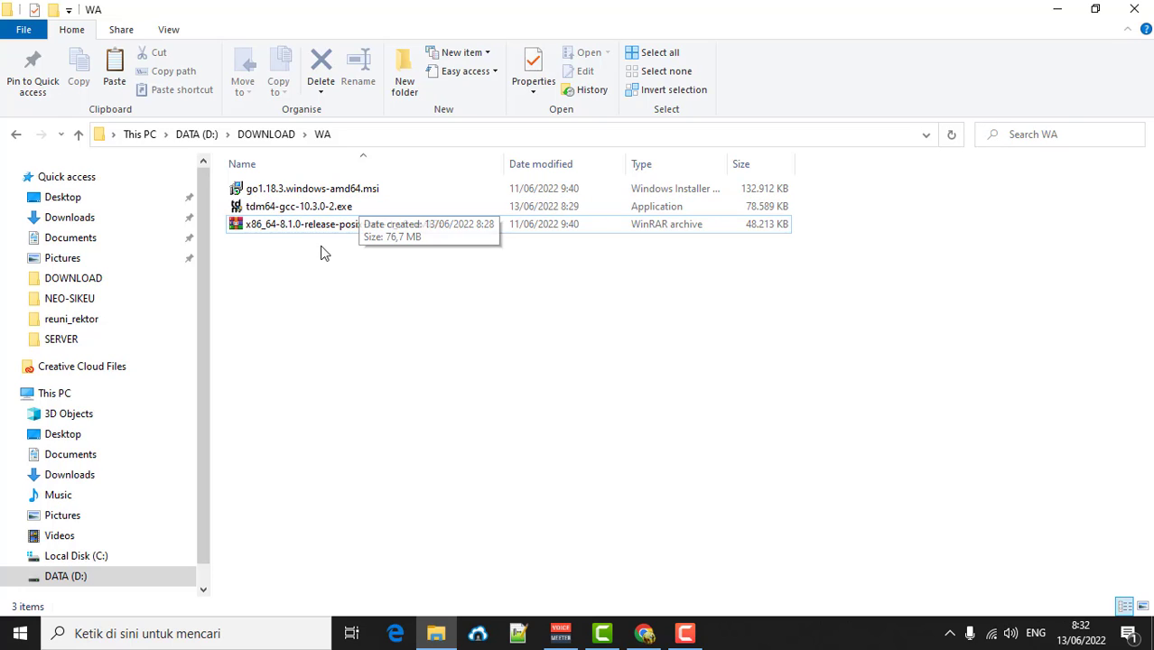
{"action": "left_click", "coordinate": [313, 227]}
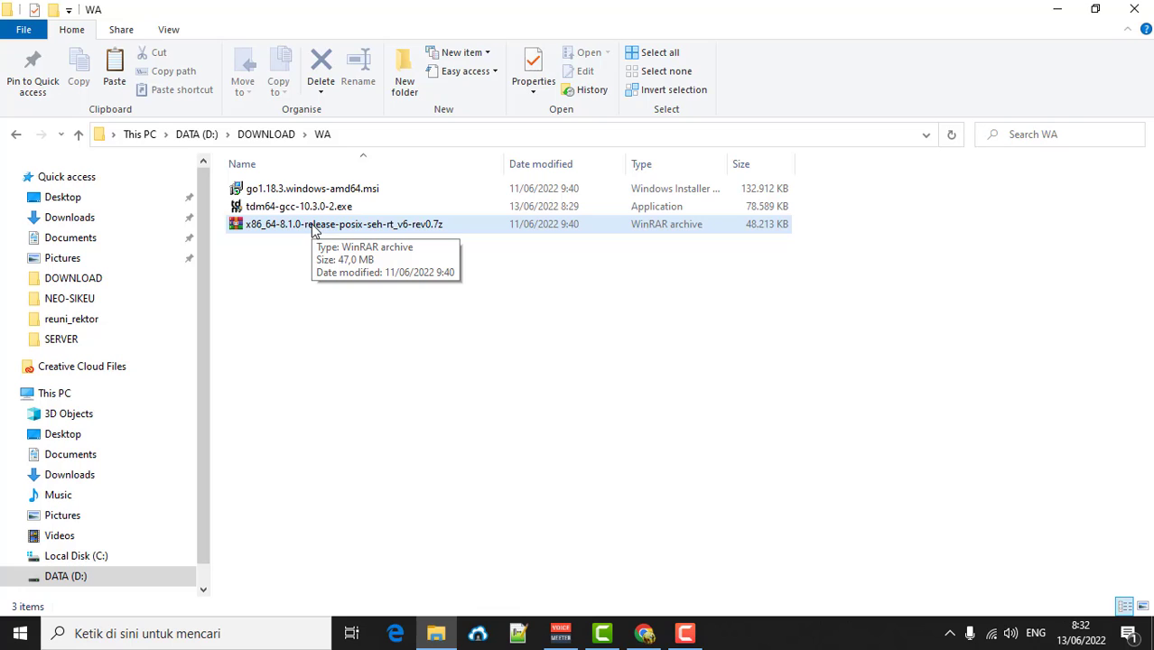
{"action": "left_click", "coordinate": [291, 208]}
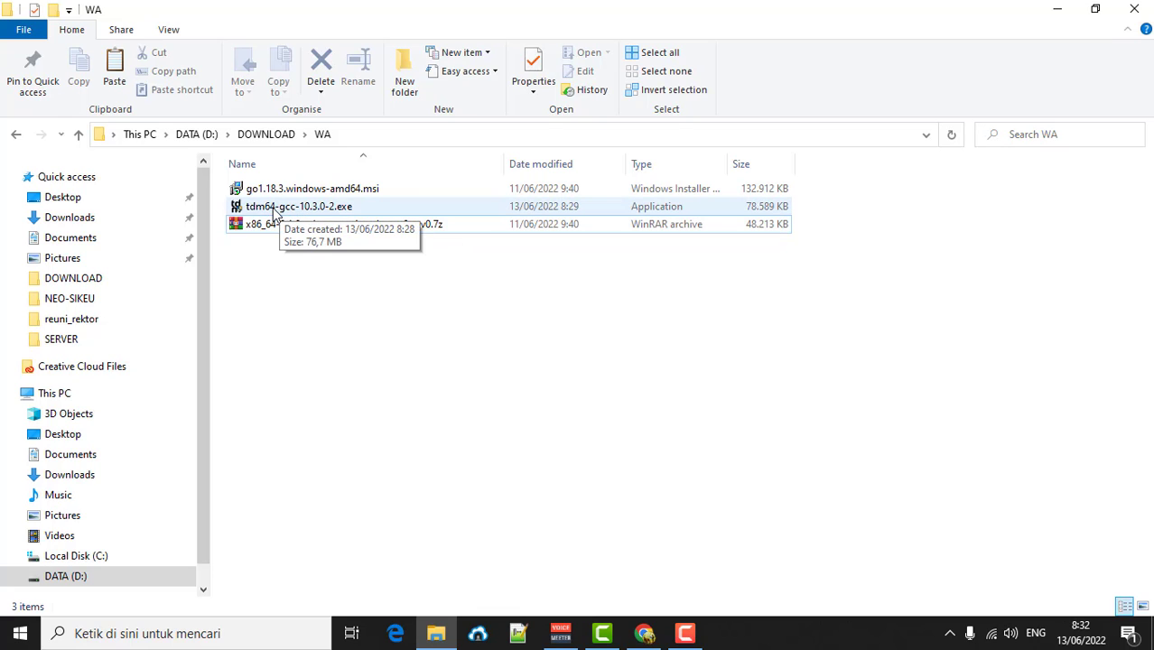
{"action": "left_click", "coordinate": [275, 210]}
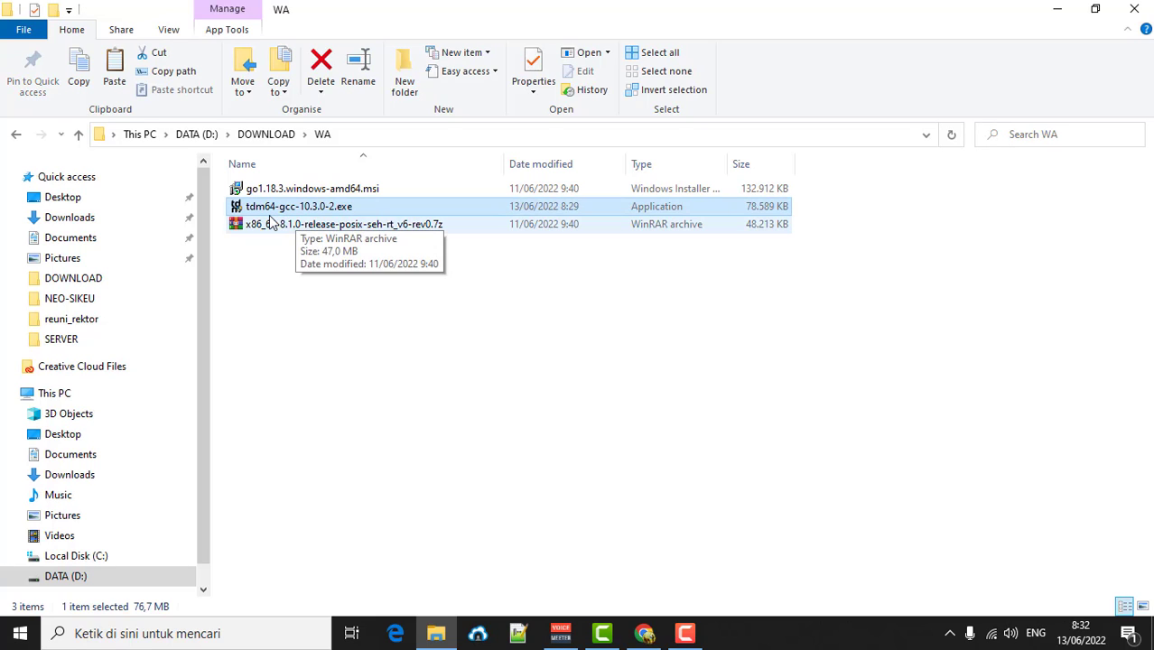
{"action": "left_click", "coordinate": [273, 225]}
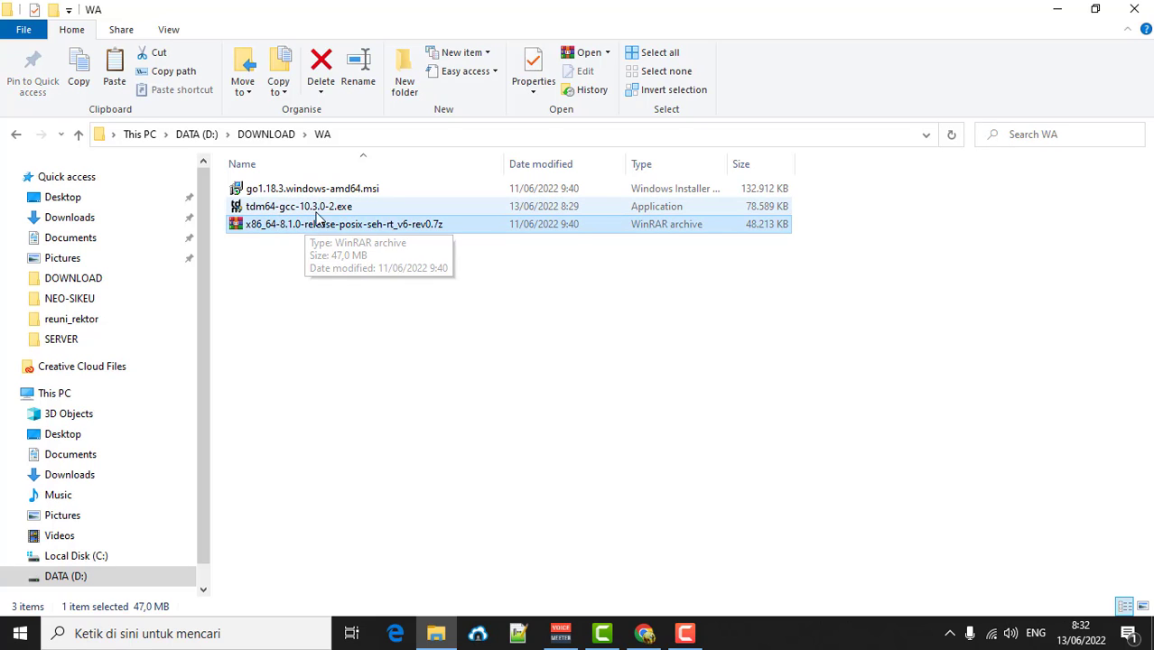
{"action": "left_click", "coordinate": [278, 207]}
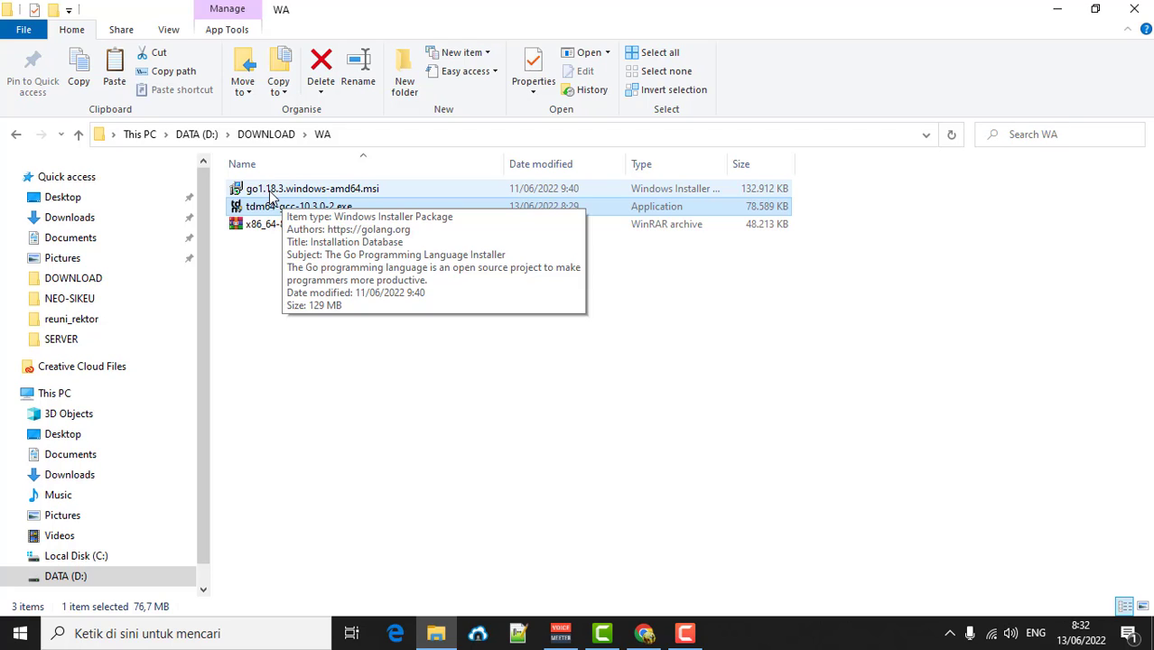
{"action": "left_click", "coordinate": [335, 370]}
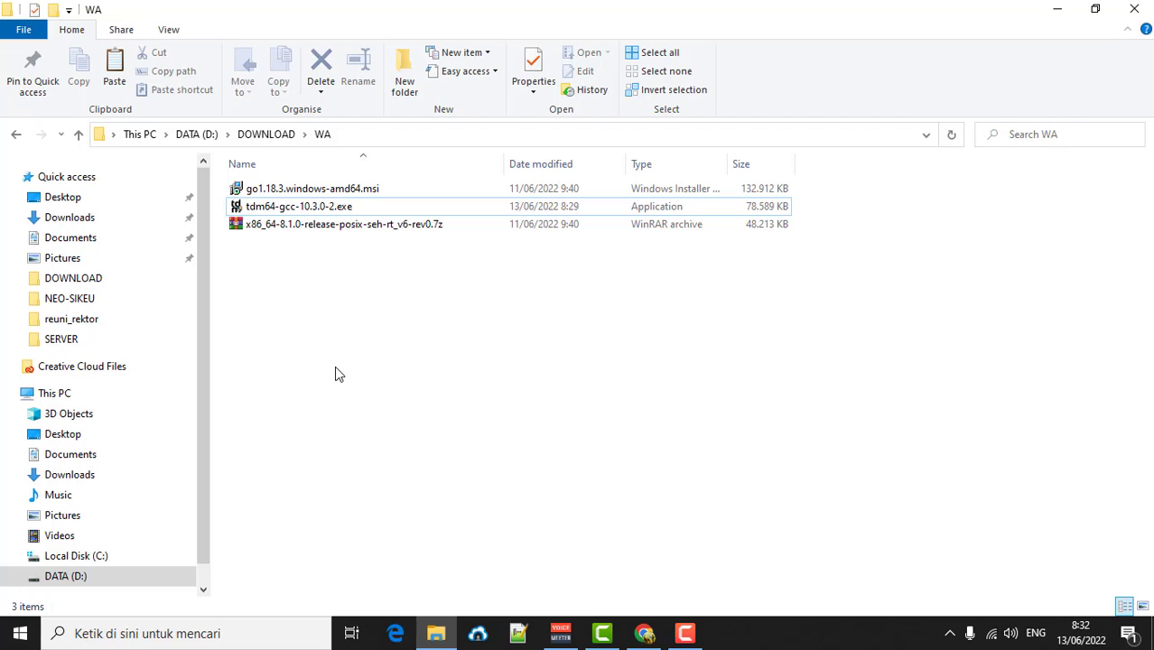
- Run tdm64-gcc-10.3.0-2.exe and set up a new MinGW-w64/TDM64 (32-bit and 64-bit) installation in C:\TDM-GCC-64
{"action": "left_click", "coordinate": [288, 209]}
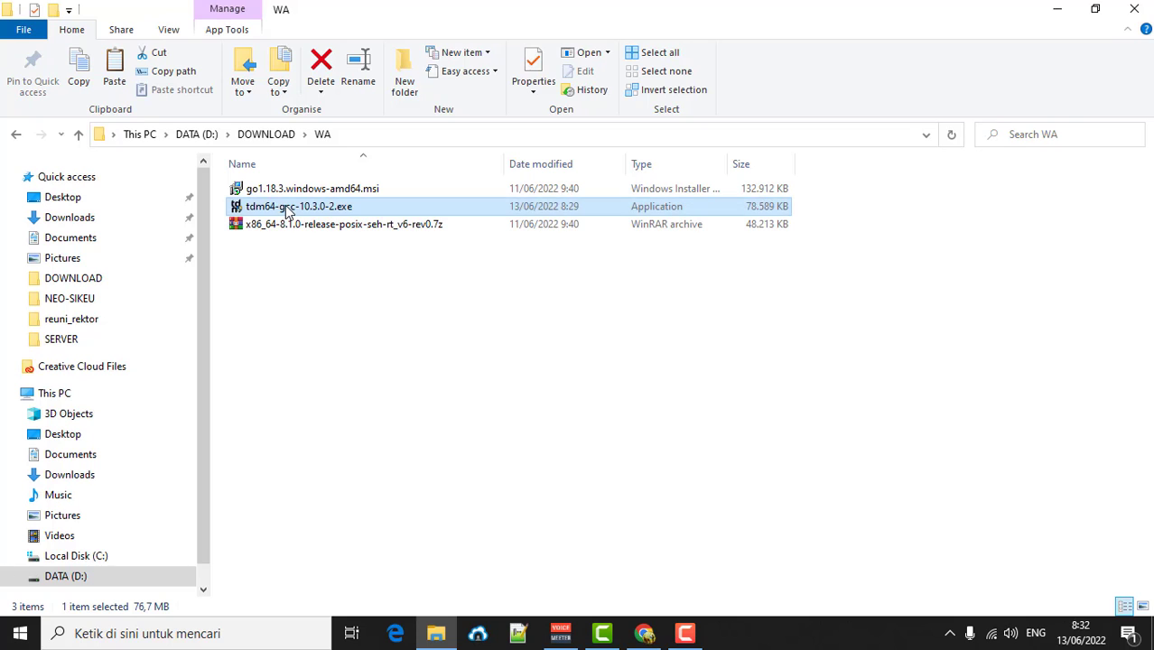
{"action": "double_click", "coordinate": [288, 209]}
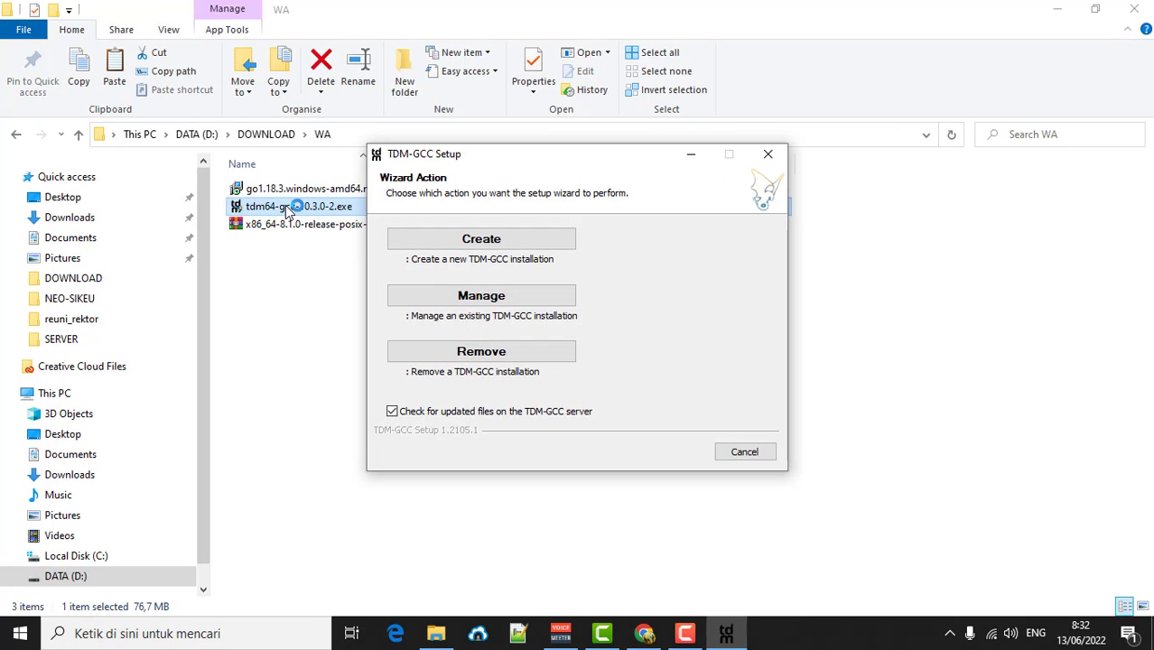
{"action": "left_click", "coordinate": [503, 242]}
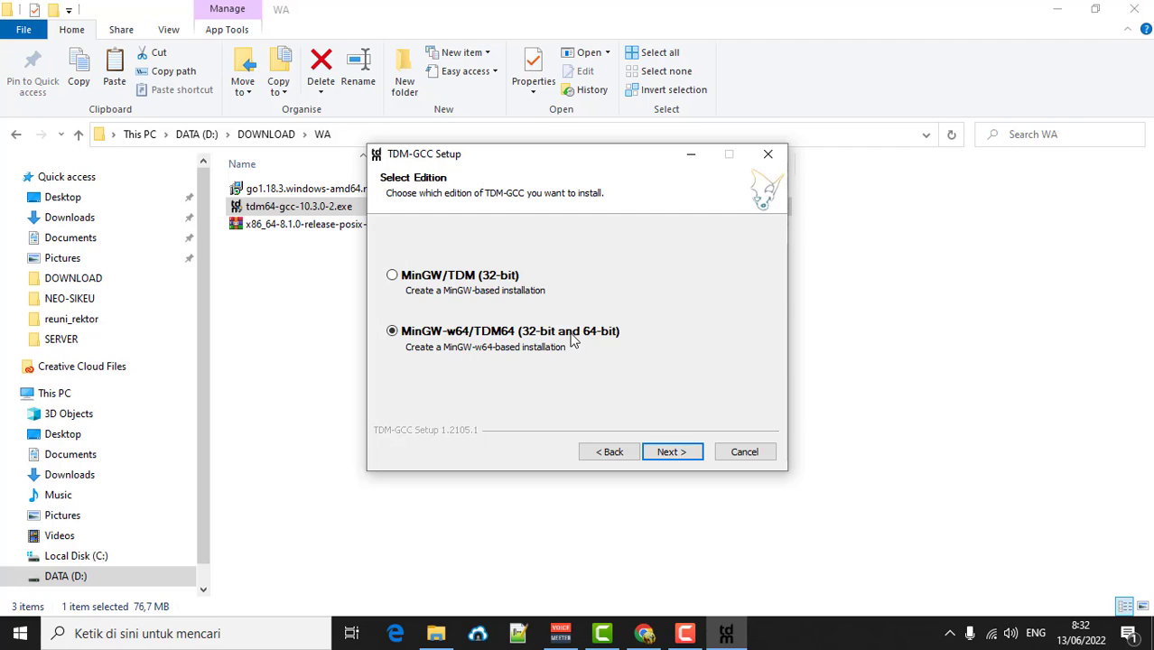
{"action": "left_click", "coordinate": [657, 455]}
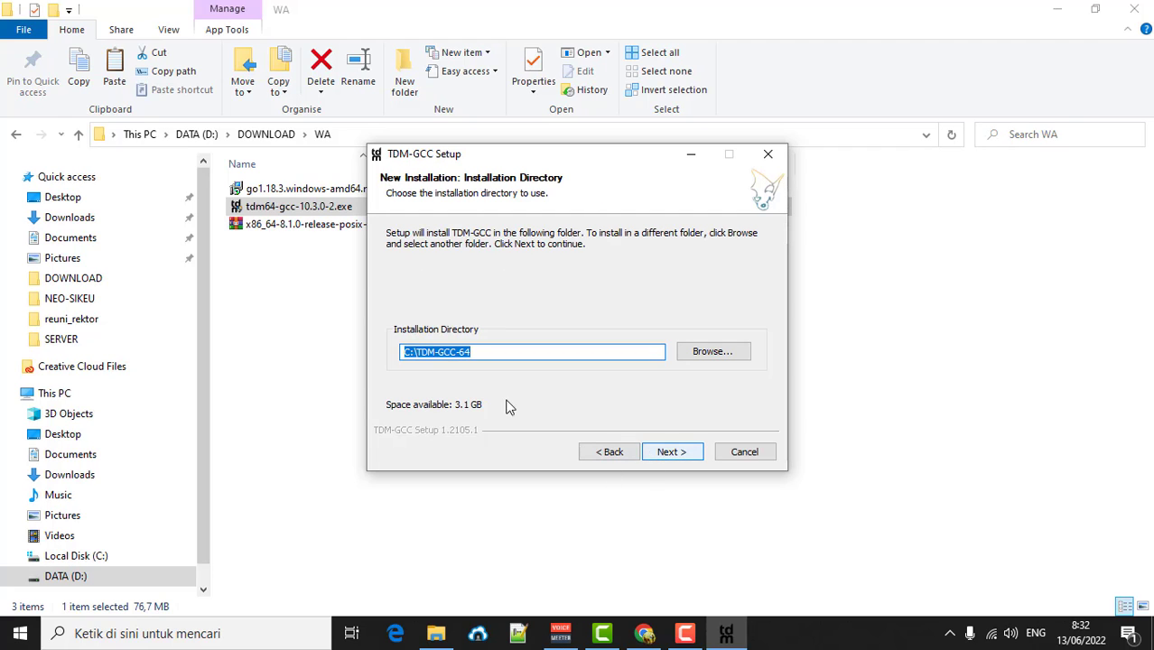
{"action": "left_click", "coordinate": [668, 452]}
- Review the components offered by the TDM-GCC Recommended, C/C++ install type, including the gcc subcomponents
{"action": "mouse_move", "coordinate": [528, 353]}
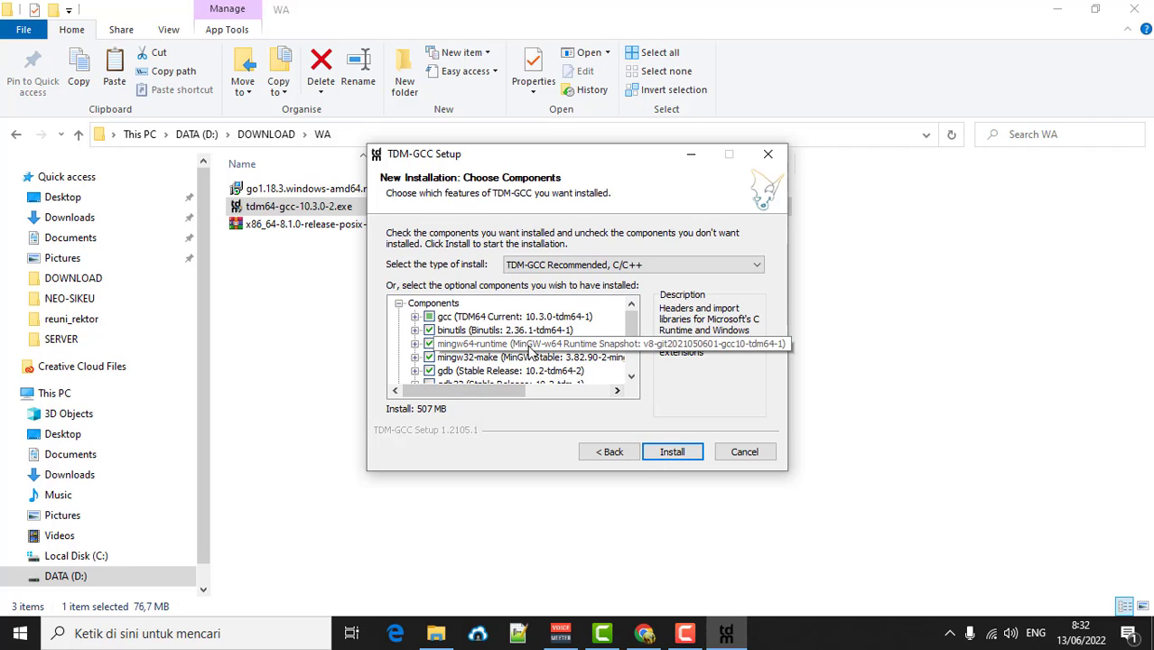
{"action": "scroll", "coordinate": [527, 354], "scroll_direction": "down", "scroll_amount": 2}
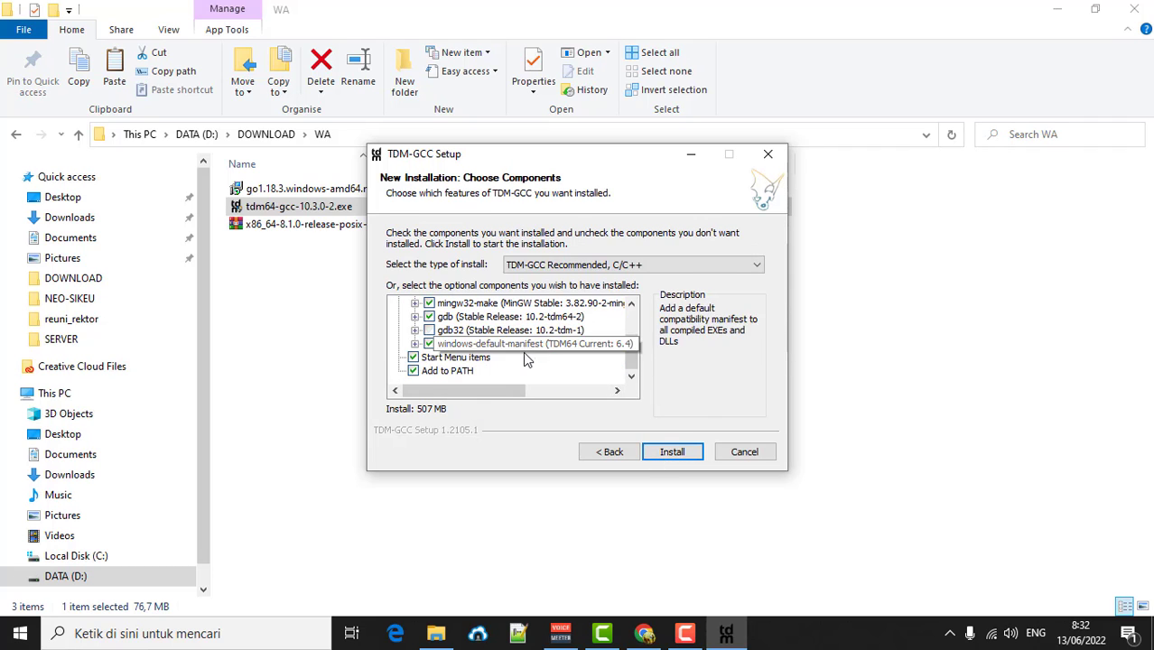
{"action": "scroll", "coordinate": [528, 354], "scroll_direction": "up", "scroll_amount": 2}
{"action": "scroll", "coordinate": [531, 359], "scroll_direction": "down", "scroll_amount": 2}
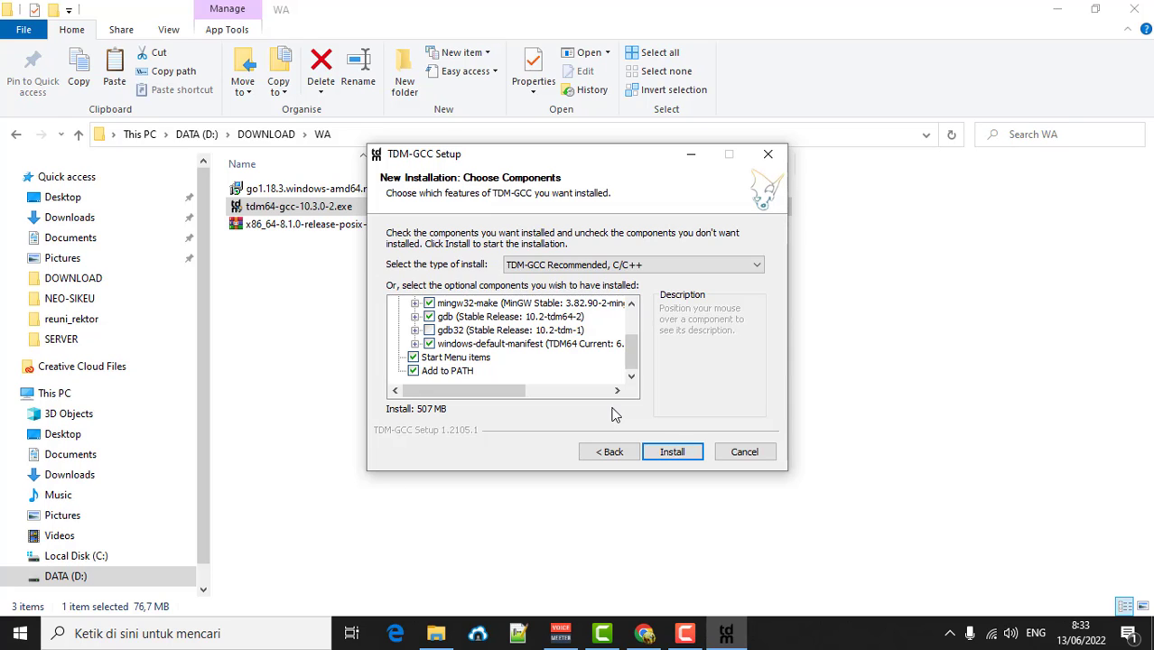
{"action": "scroll", "coordinate": [577, 378], "scroll_direction": "up", "scroll_amount": 2}
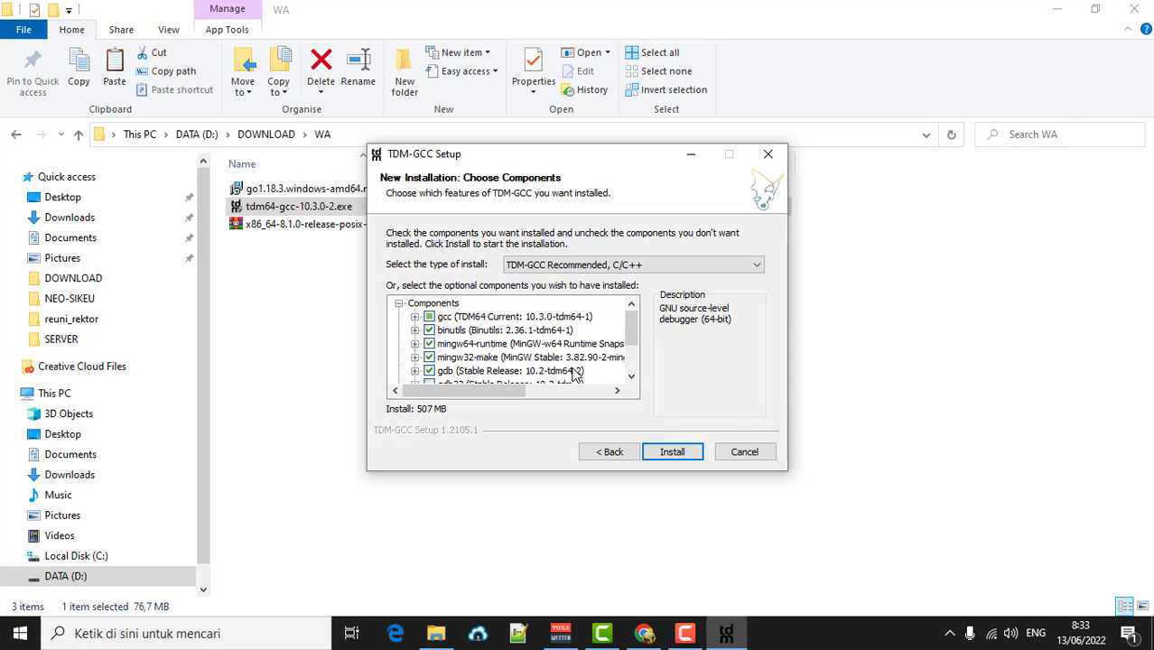
{"action": "left_click", "coordinate": [414, 317]}
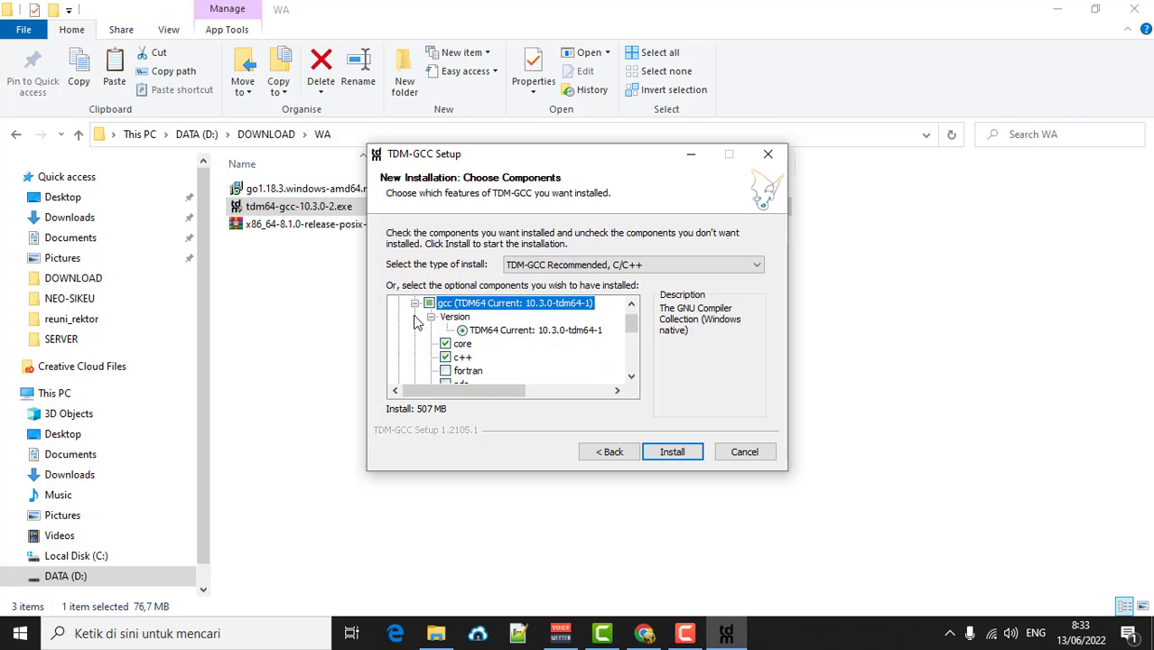
{"action": "scroll", "coordinate": [418, 329], "scroll_direction": "down", "scroll_amount": 2}
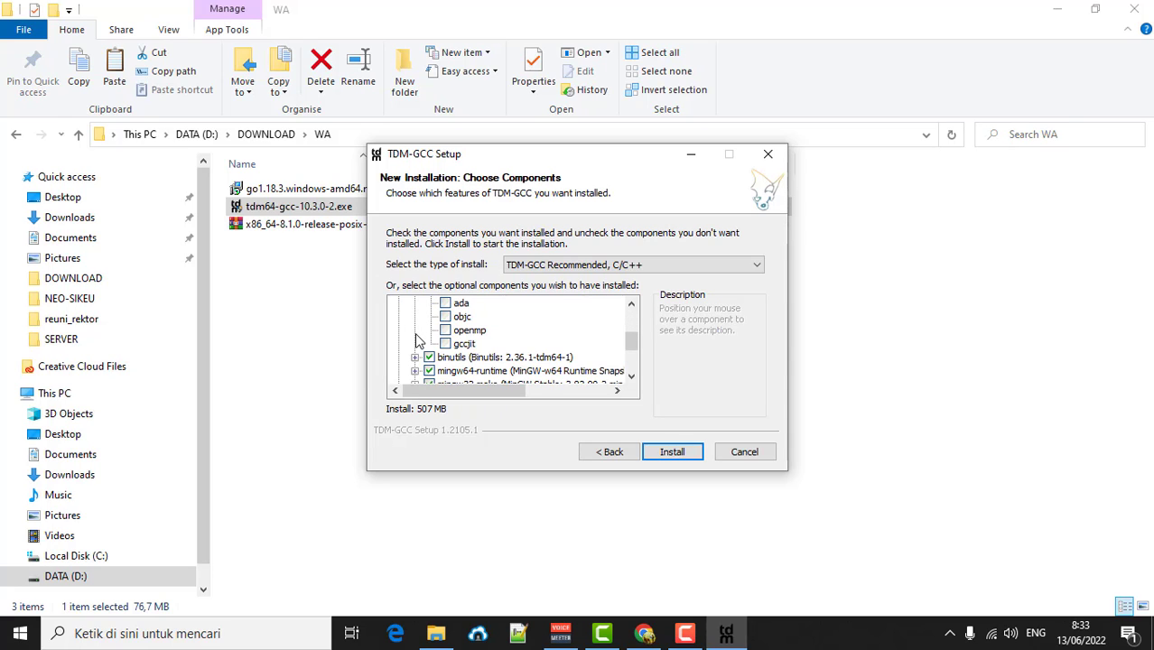
{"action": "scroll", "coordinate": [417, 341], "scroll_direction": "up", "scroll_amount": 3}
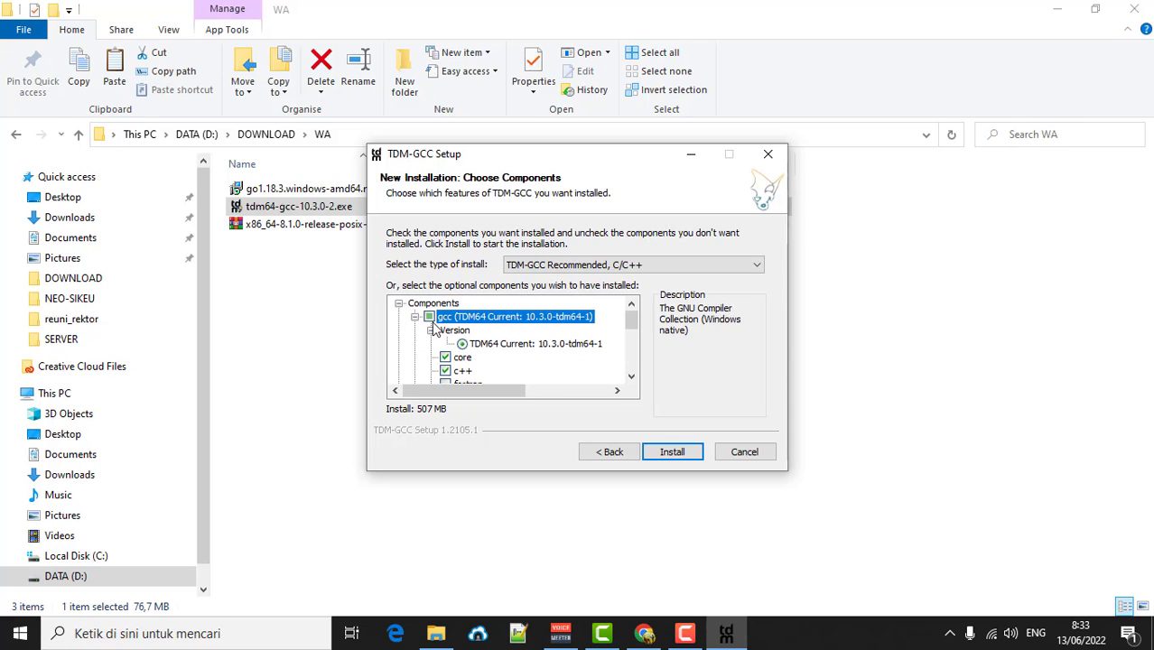
{"action": "left_click", "coordinate": [414, 316]}
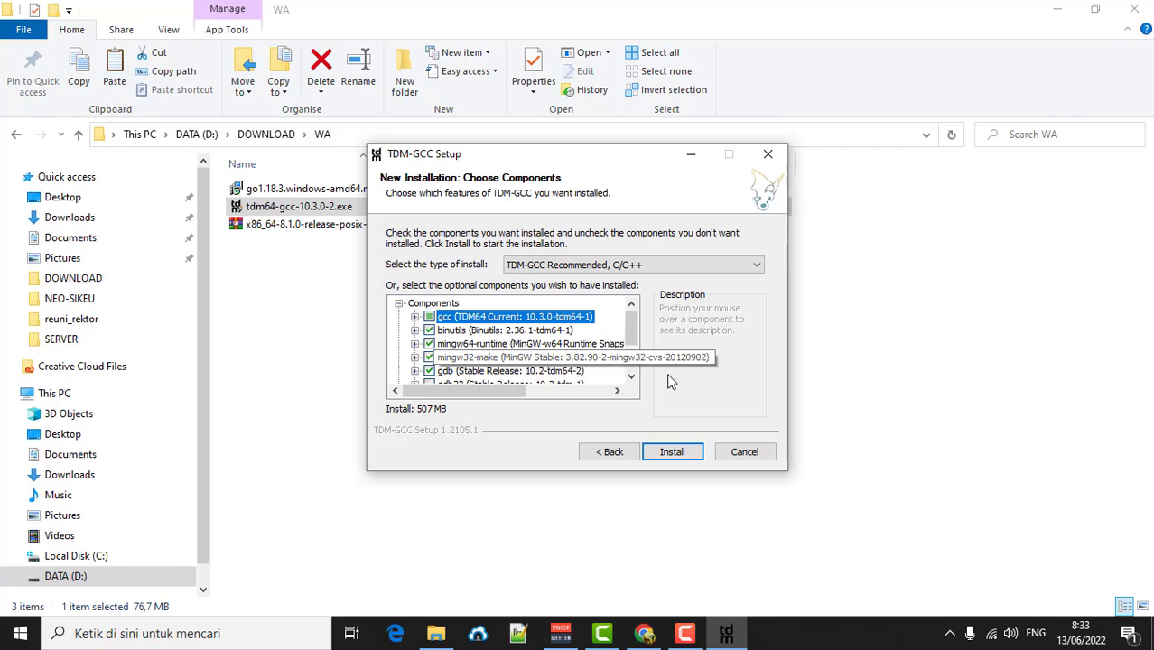
- Install TDM-GCC with the recommended components, showing the installation details, and finish setup without opening the README file
{"action": "left_click", "coordinate": [672, 451]}
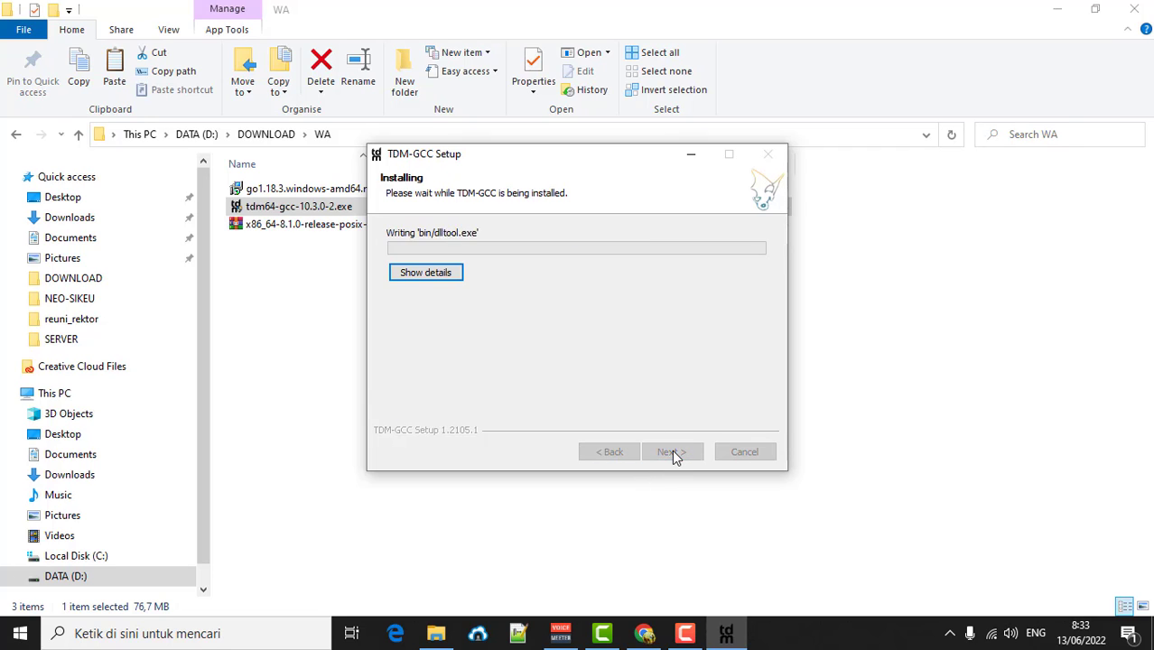
{"action": "left_click", "coordinate": [425, 273]}
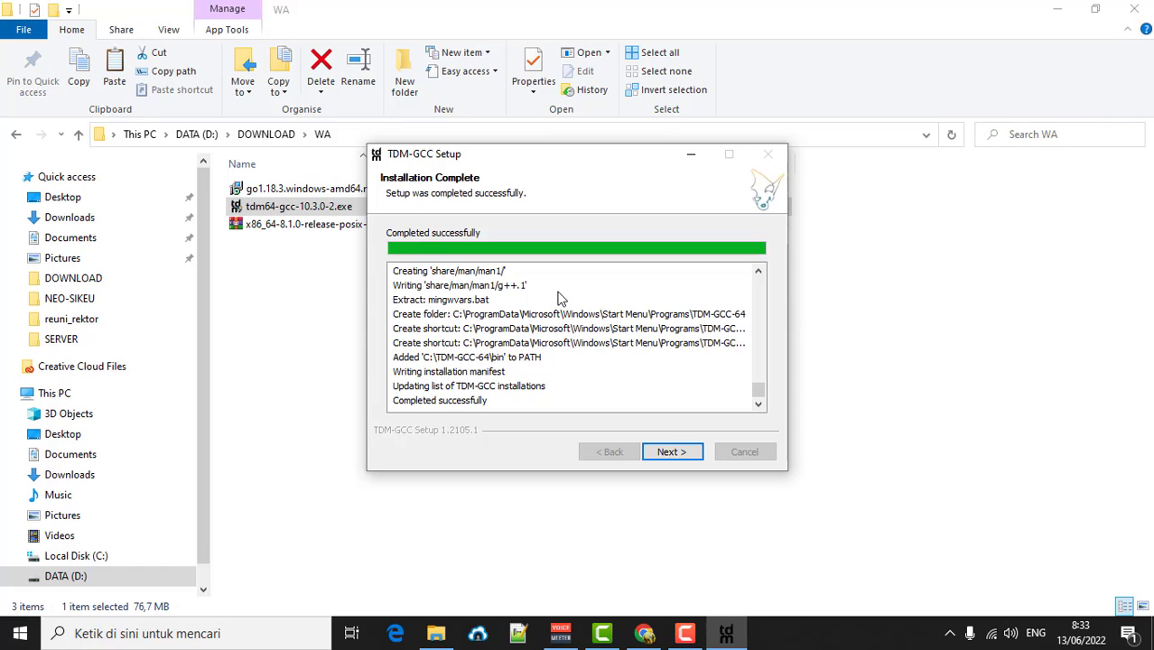
{"action": "left_click", "coordinate": [678, 454]}
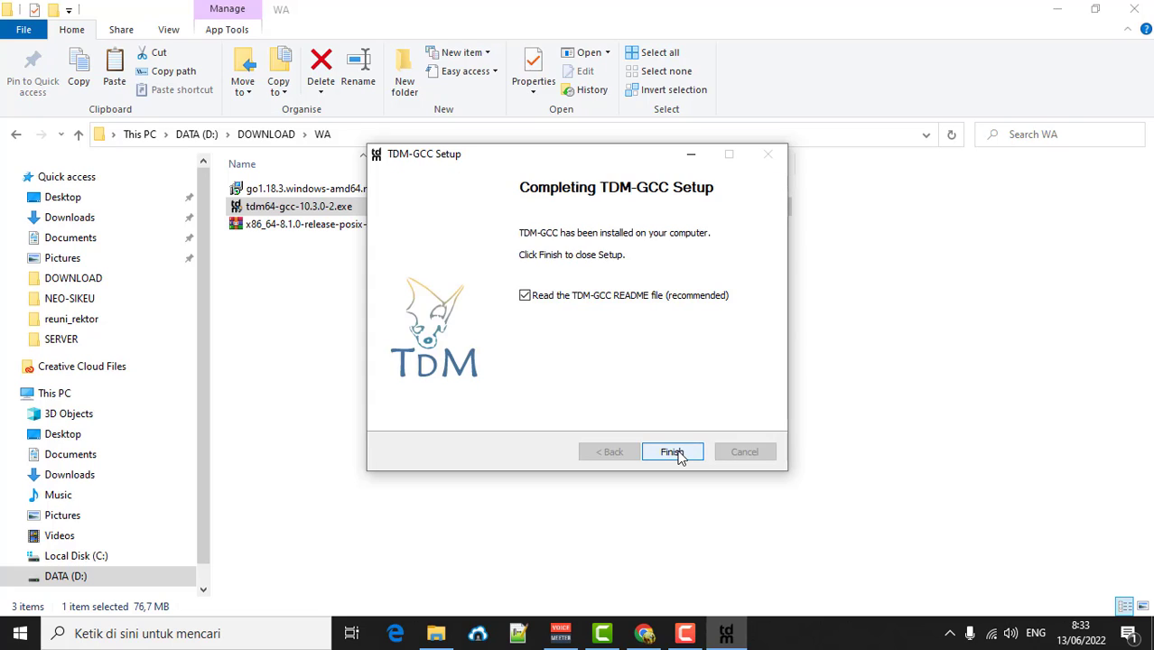
{"action": "left_click", "coordinate": [525, 296]}
{"action": "left_click", "coordinate": [672, 453]}
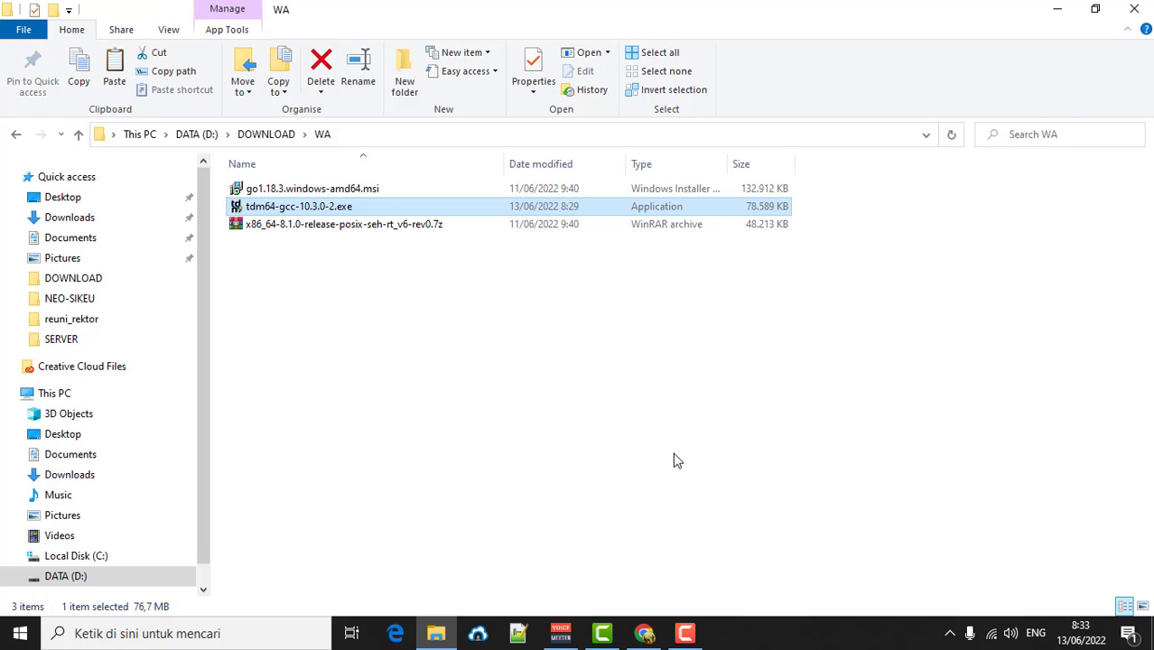
- Run the GCC command in a new Command Prompt to check the compiler installation, and close the window
{"action": "key", "text": "super+r"}
{"action": "key", "text": "Return"}
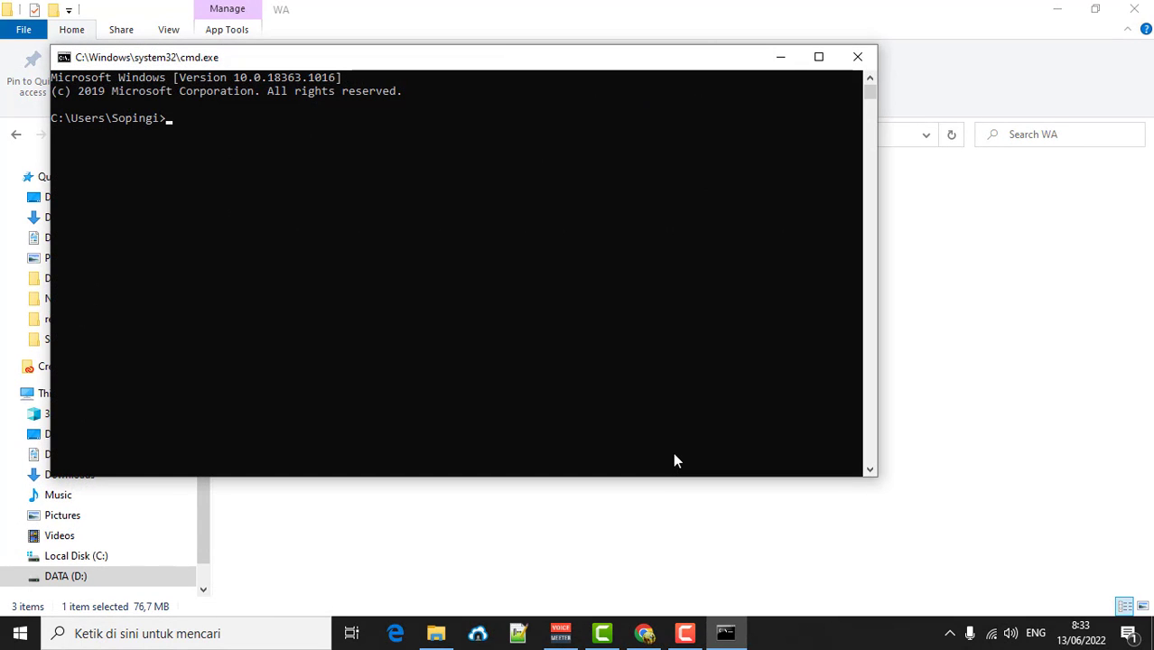
{"action": "type", "text": "GCC"}
{"action": "key", "text": "Return"}
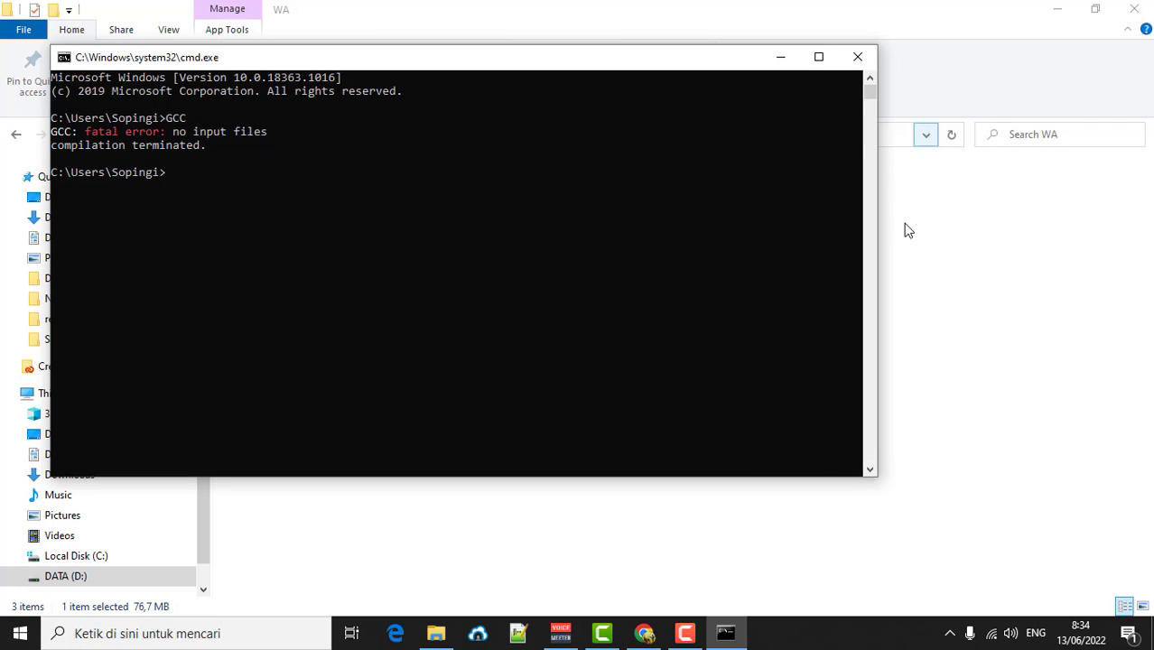
{"action": "left_click", "coordinate": [861, 69]}
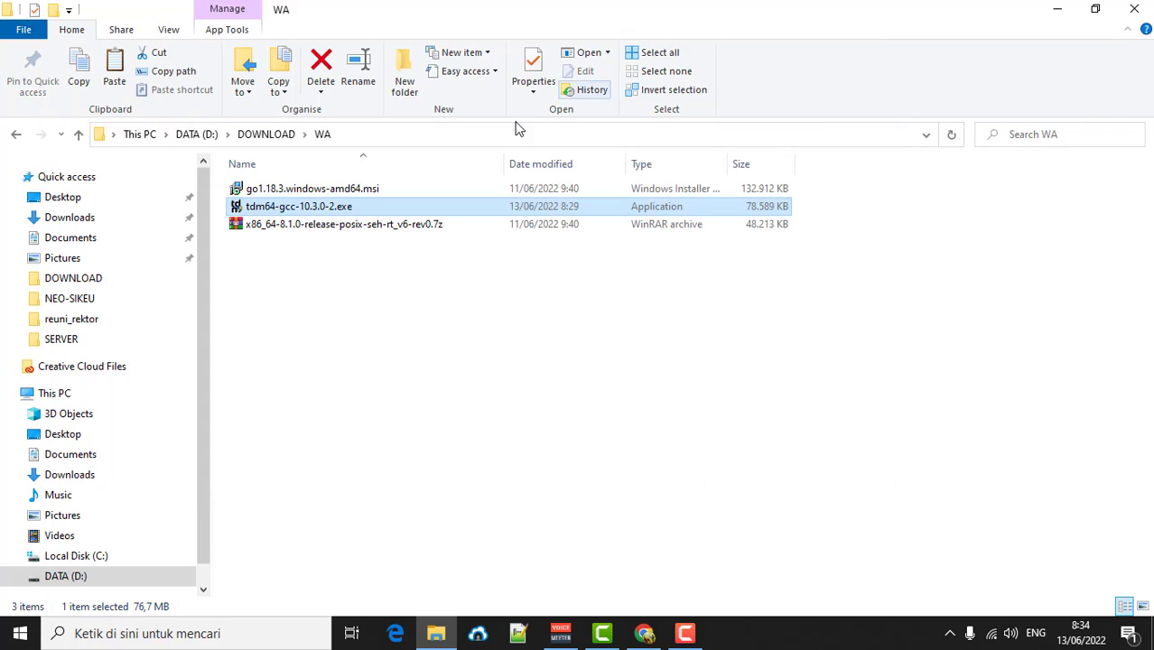
{"action": "left_click", "coordinate": [391, 356]}
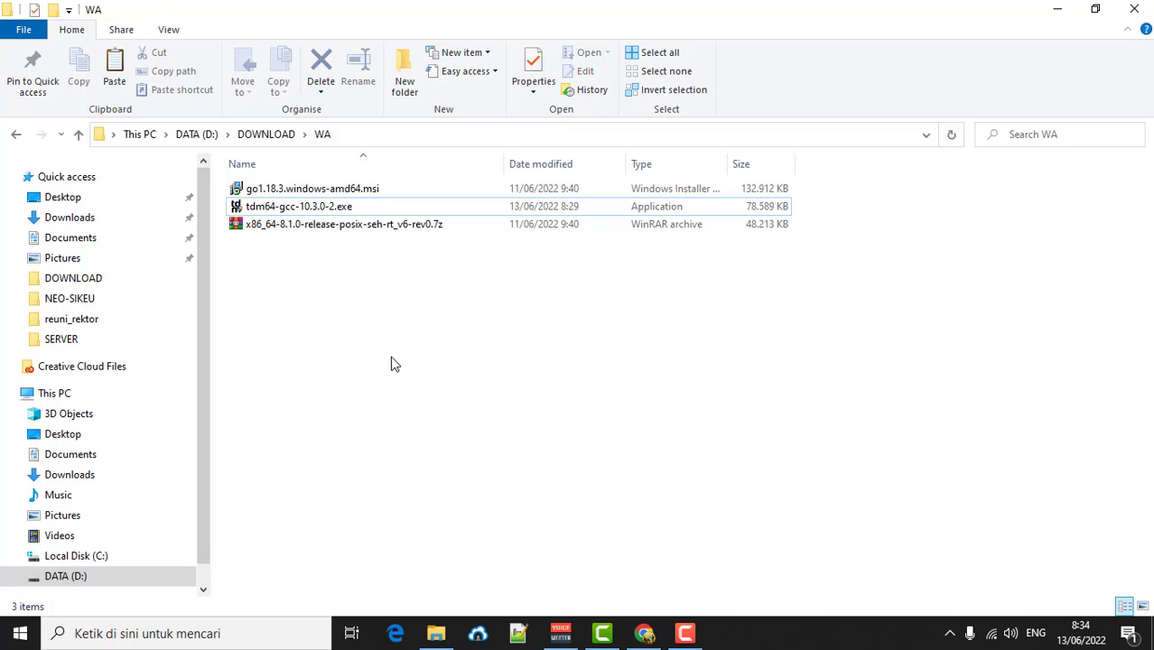
- Find Visual Studio Code through the Windows search and open it
{"action": "key", "text": "super"}
{"action": "type", "text": "VIZ"}
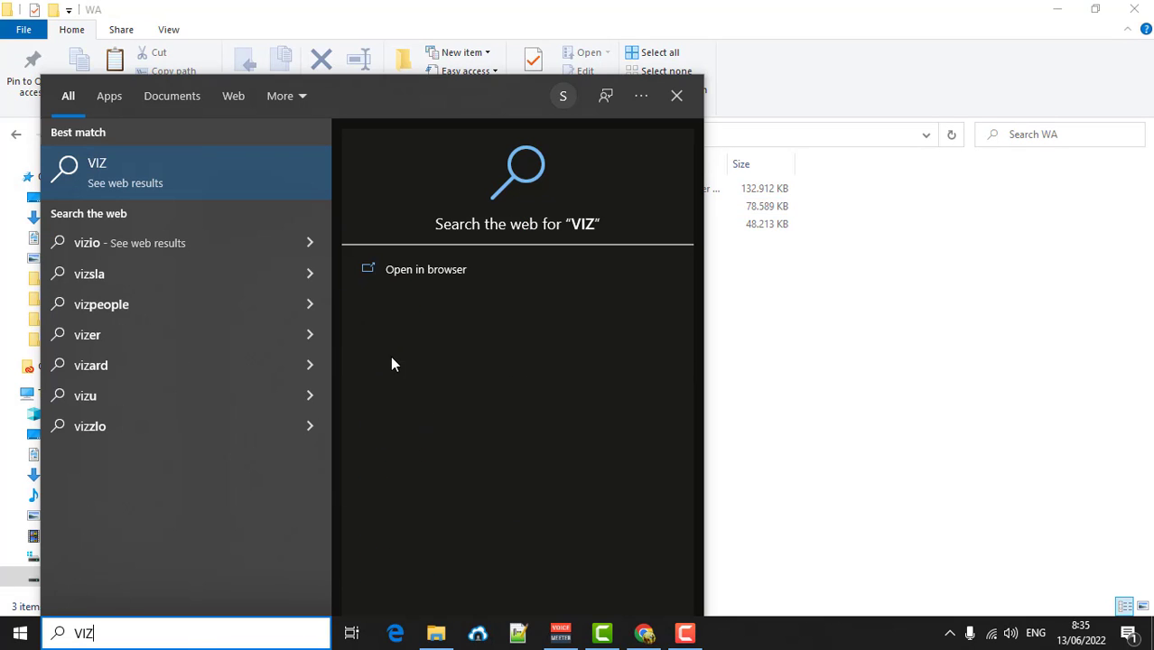
{"action": "key", "text": "BackSpace"}
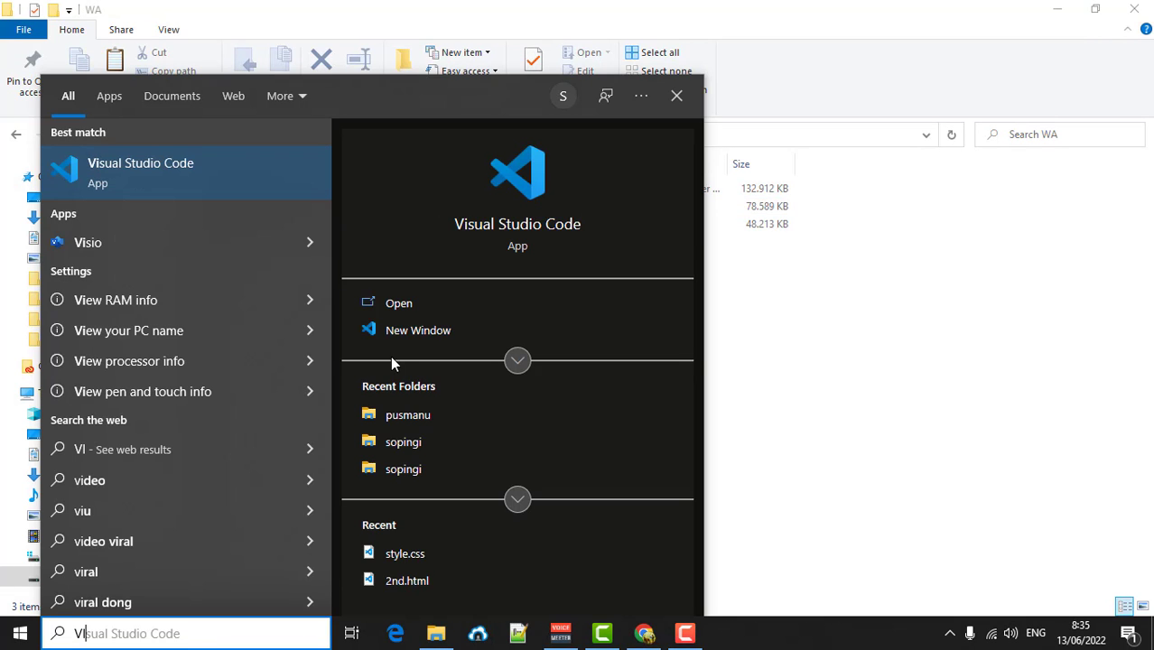
{"action": "left_click", "coordinate": [209, 160]}
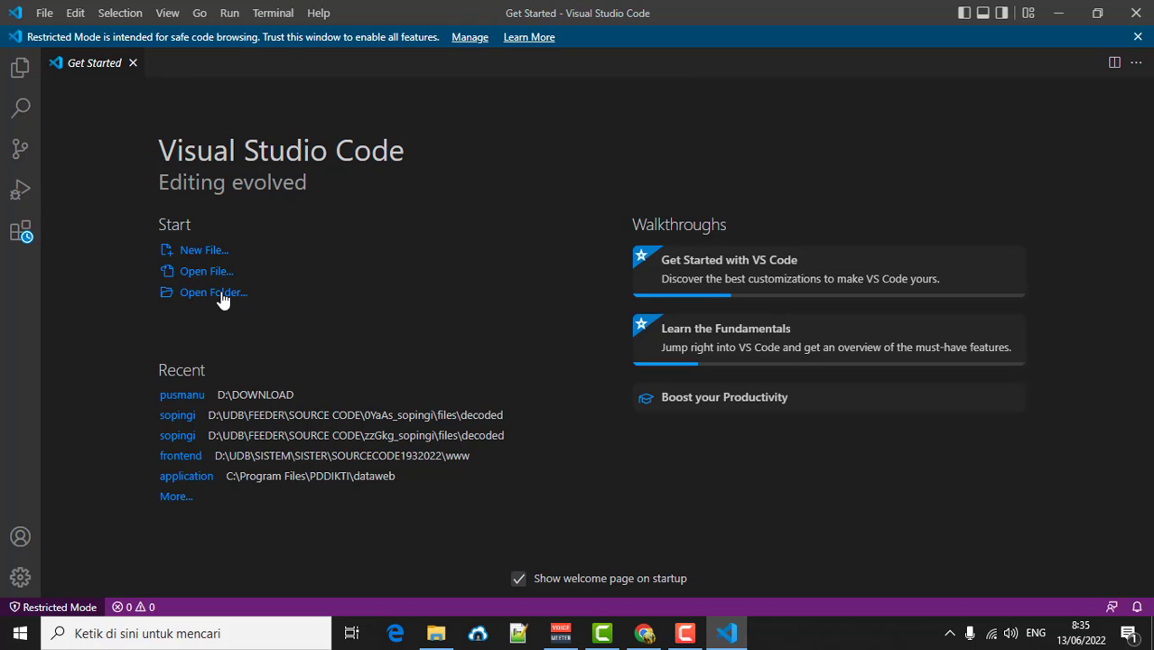
- Choose to open a folder and create one named GO-WA on the DATA (D:) drive
{"action": "left_click", "coordinate": [223, 298]}
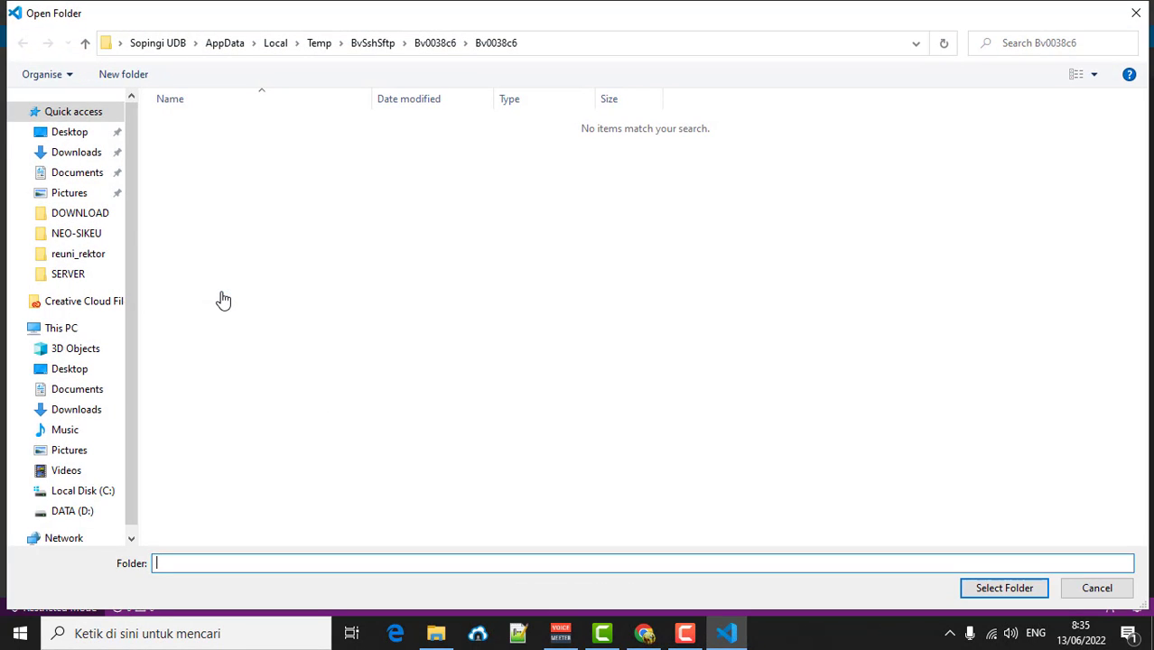
{"action": "left_click", "coordinate": [79, 512]}
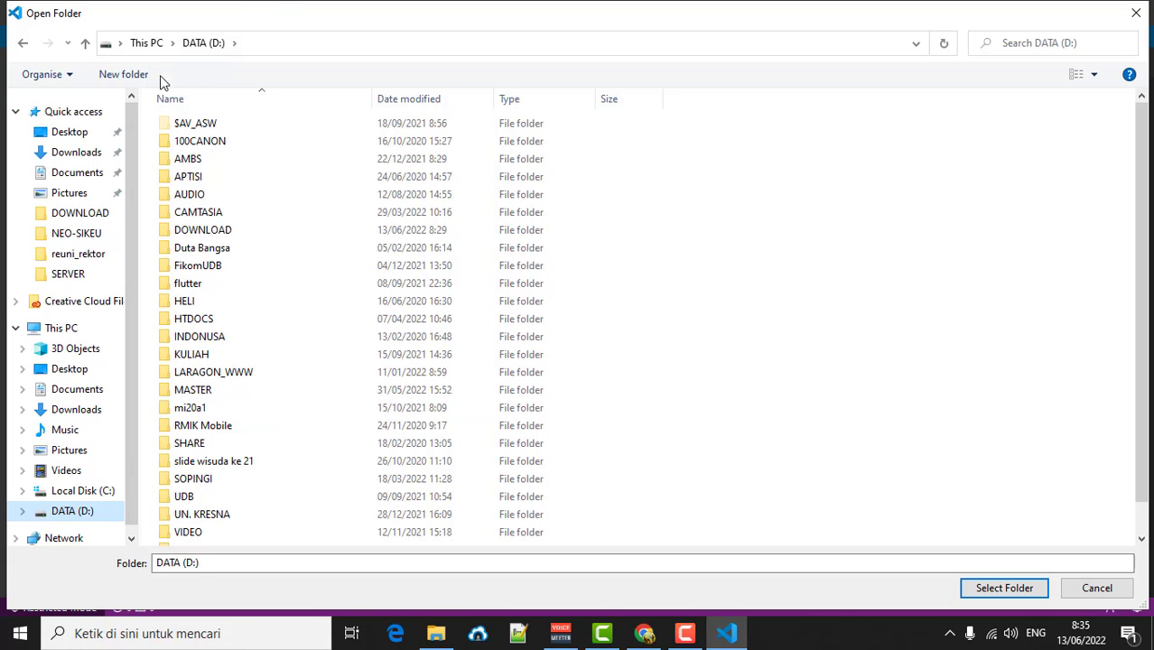
{"action": "left_click", "coordinate": [126, 76]}
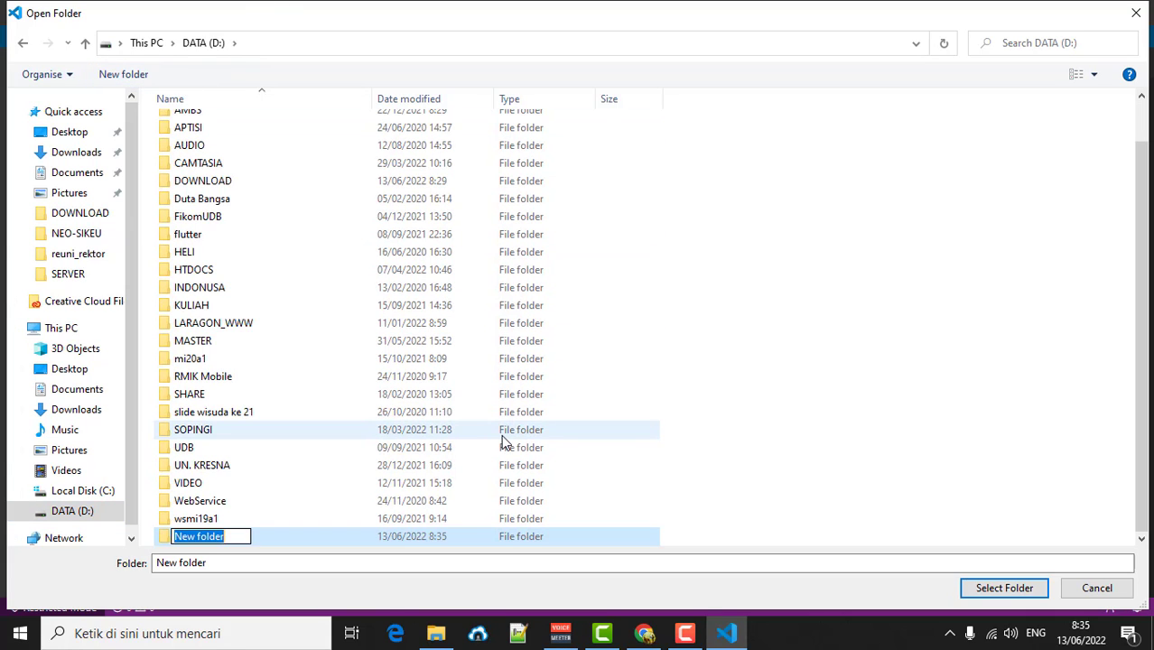
{"action": "type", "text": "GO-WA"}
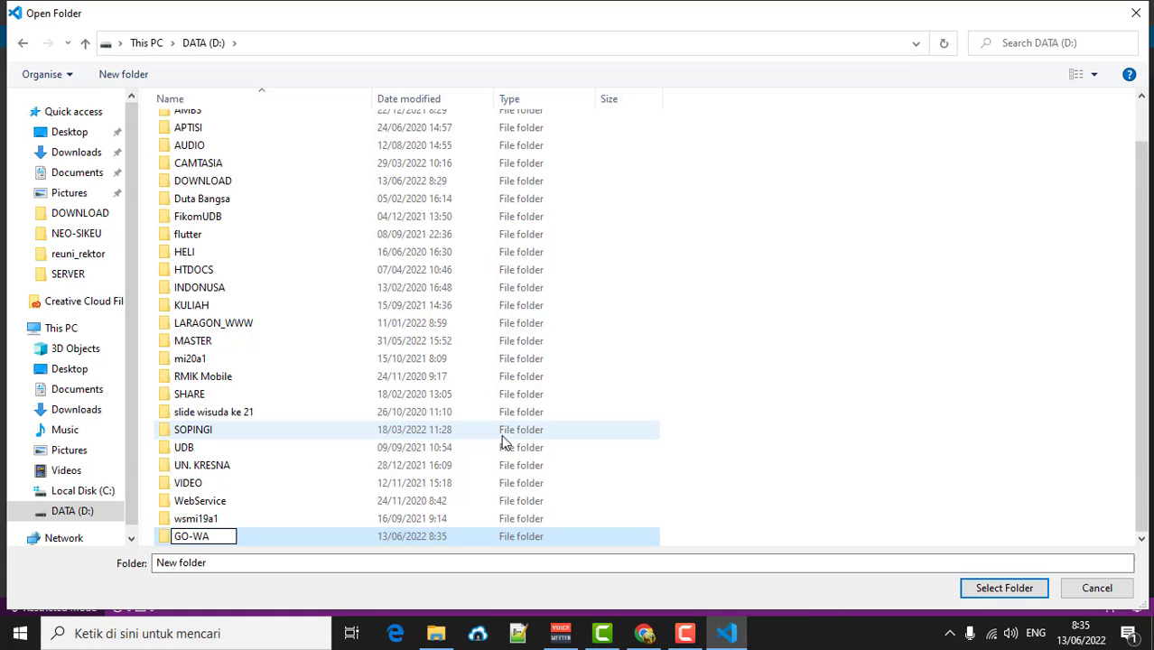
{"action": "key", "text": "Return"}
- Open the GO-WA folder as the workspace and trust its authors, including all files in the parent folder 'd:\'
{"action": "double_click", "coordinate": [185, 536]}
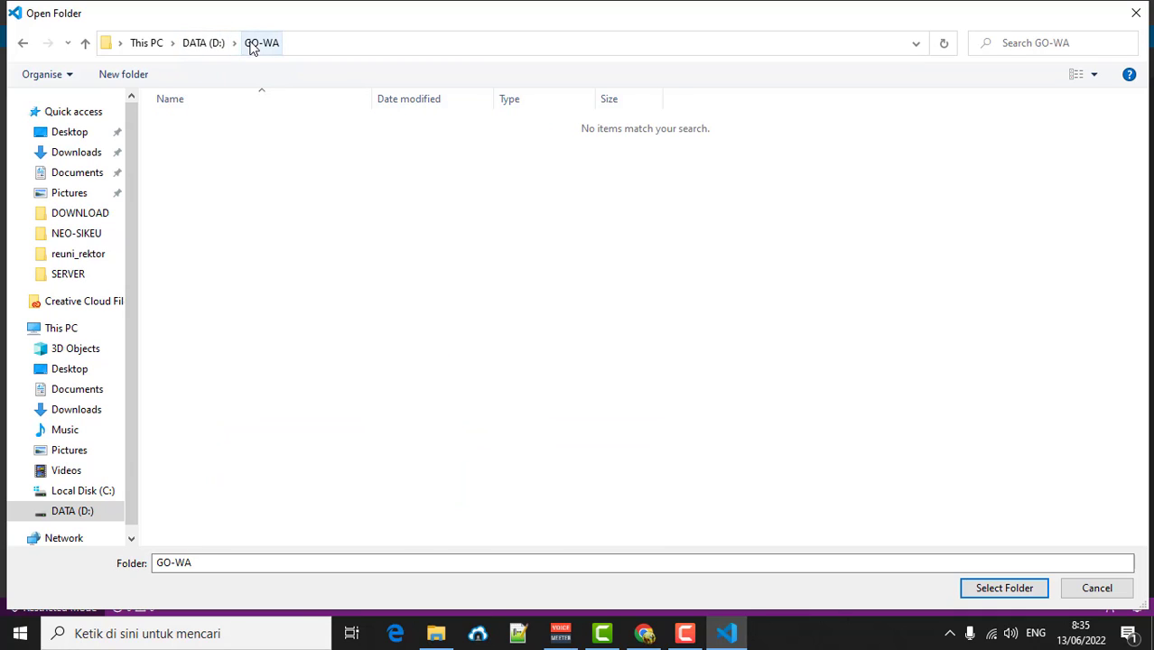
{"action": "left_click", "coordinate": [1003, 587]}
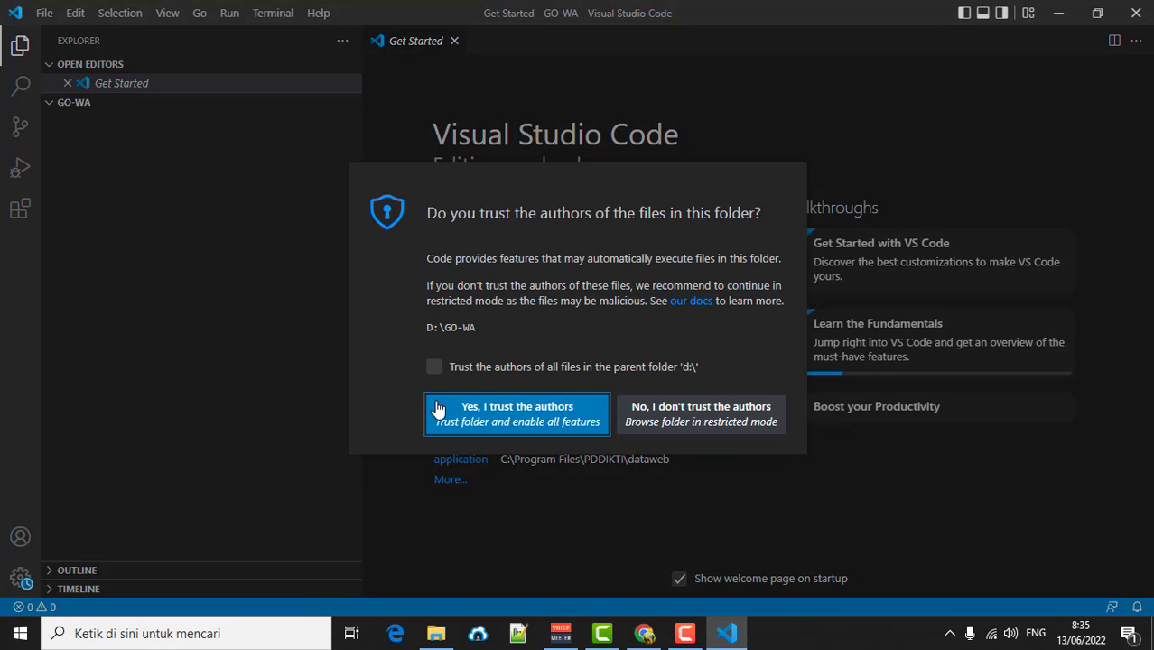
{"action": "left_click", "coordinate": [434, 366]}
{"action": "left_click", "coordinate": [477, 415]}
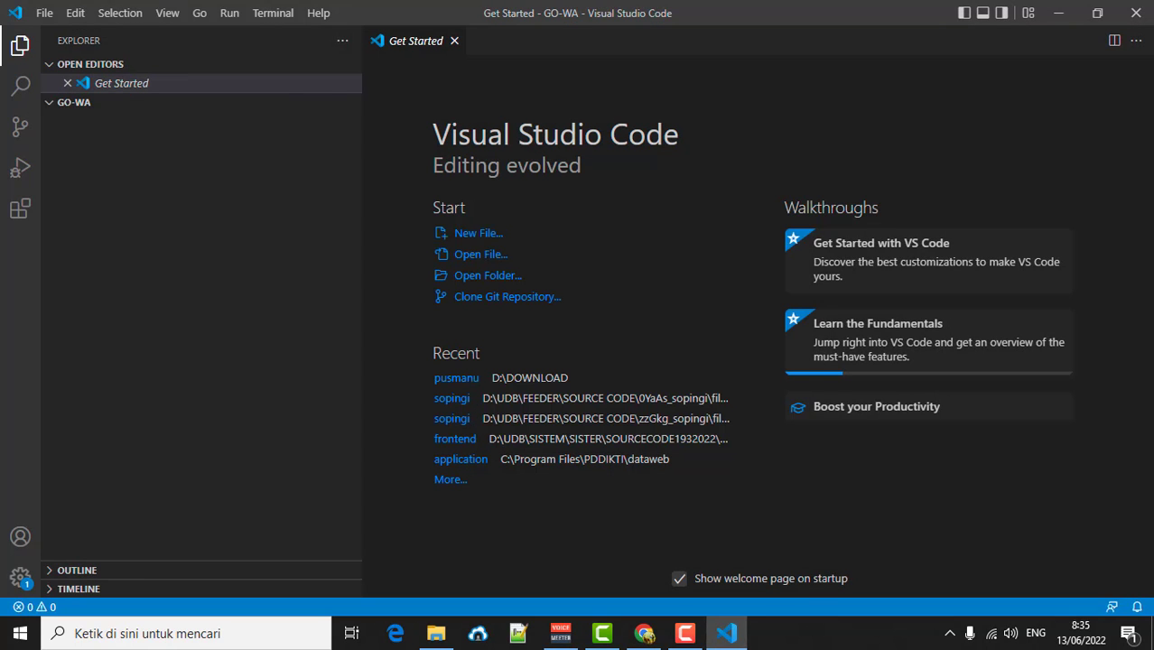
- Open an integrated terminal in the GO-WA project and make its panel taller
{"action": "left_click", "coordinate": [169, 19]}
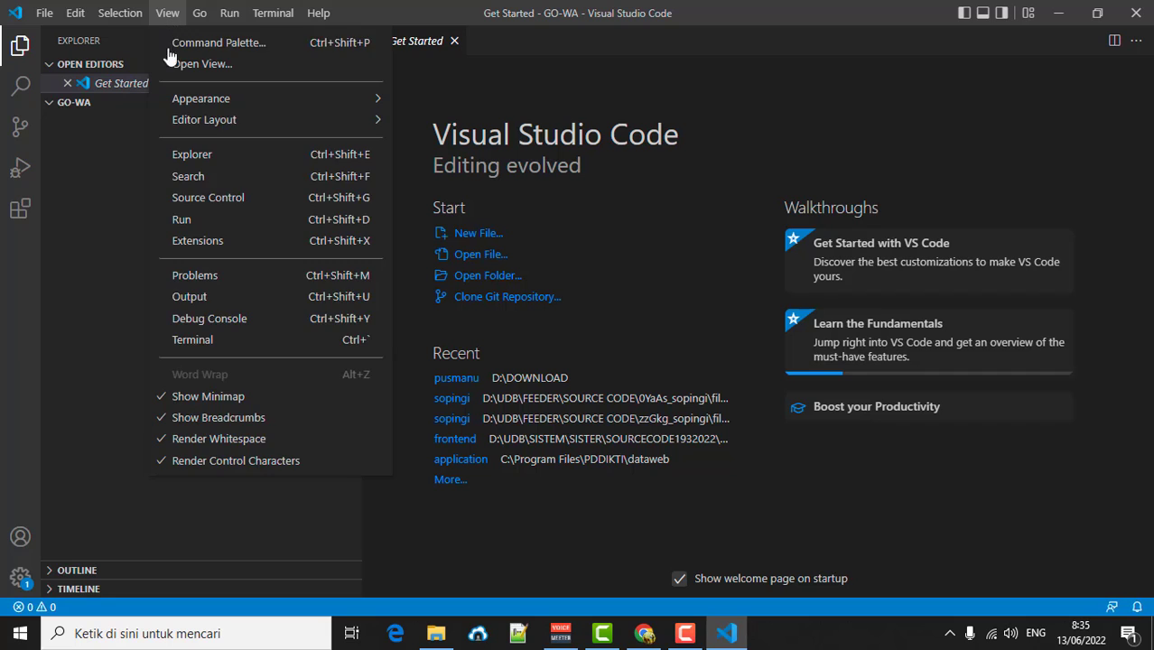
{"action": "left_click", "coordinate": [185, 339]}
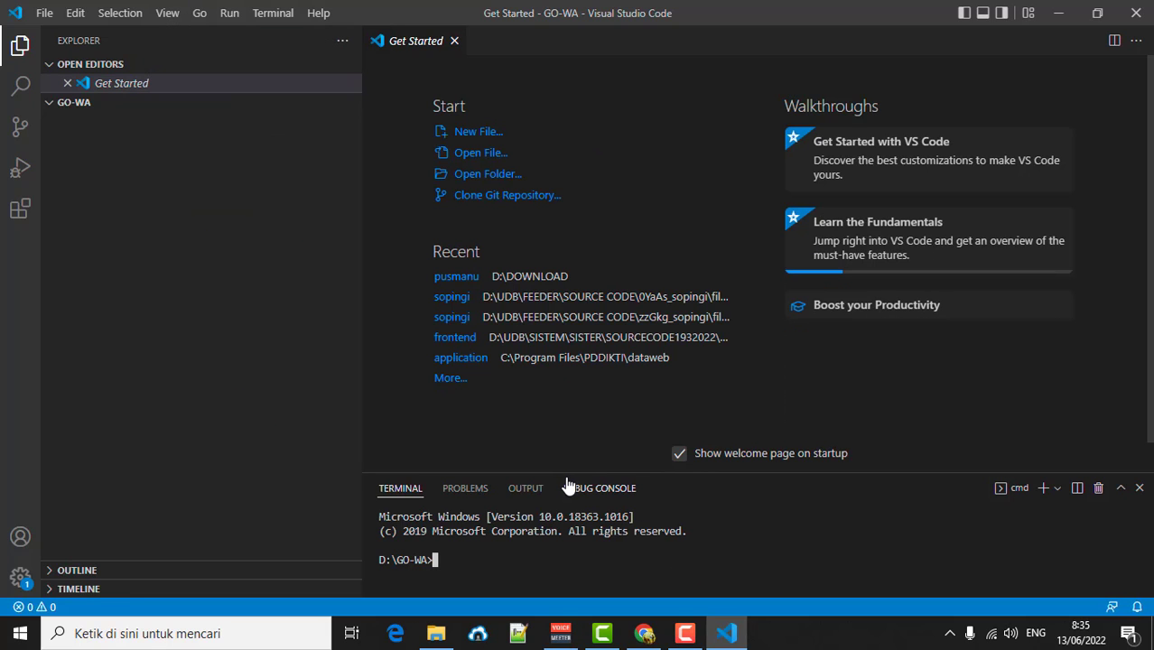
{"action": "left_click_drag", "start_coordinate": [566, 472], "coordinate": [566, 414]}
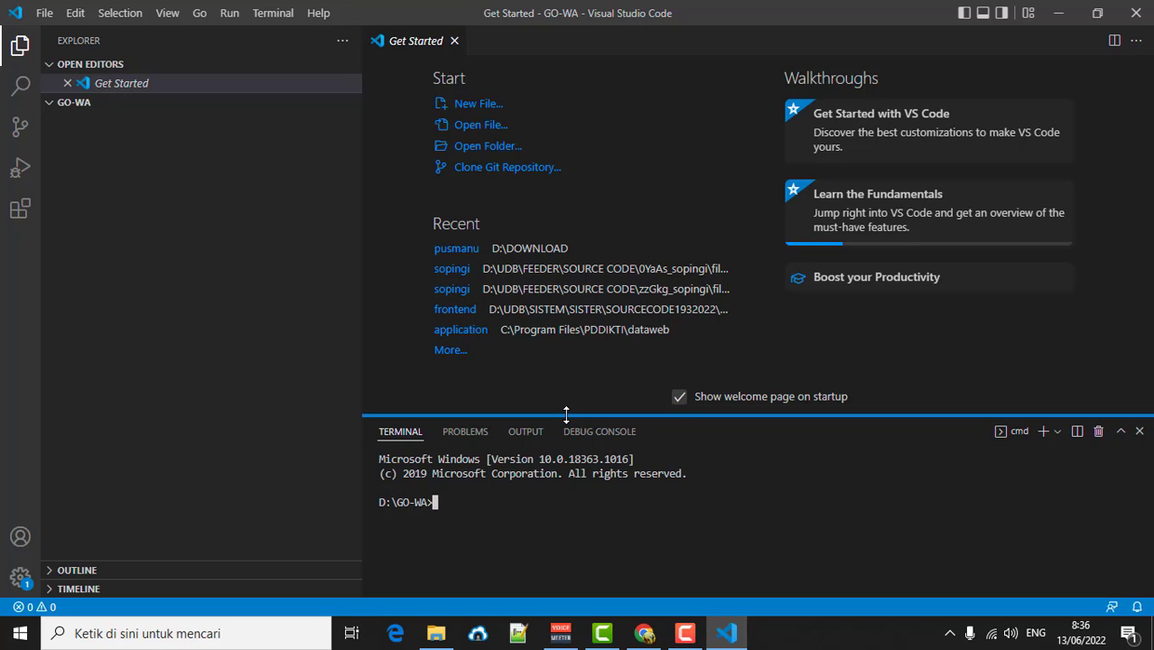
- Initialize a Go module in the terminal with the command go mod init sopingi.com/wa
{"action": "type", "text": "GO"}
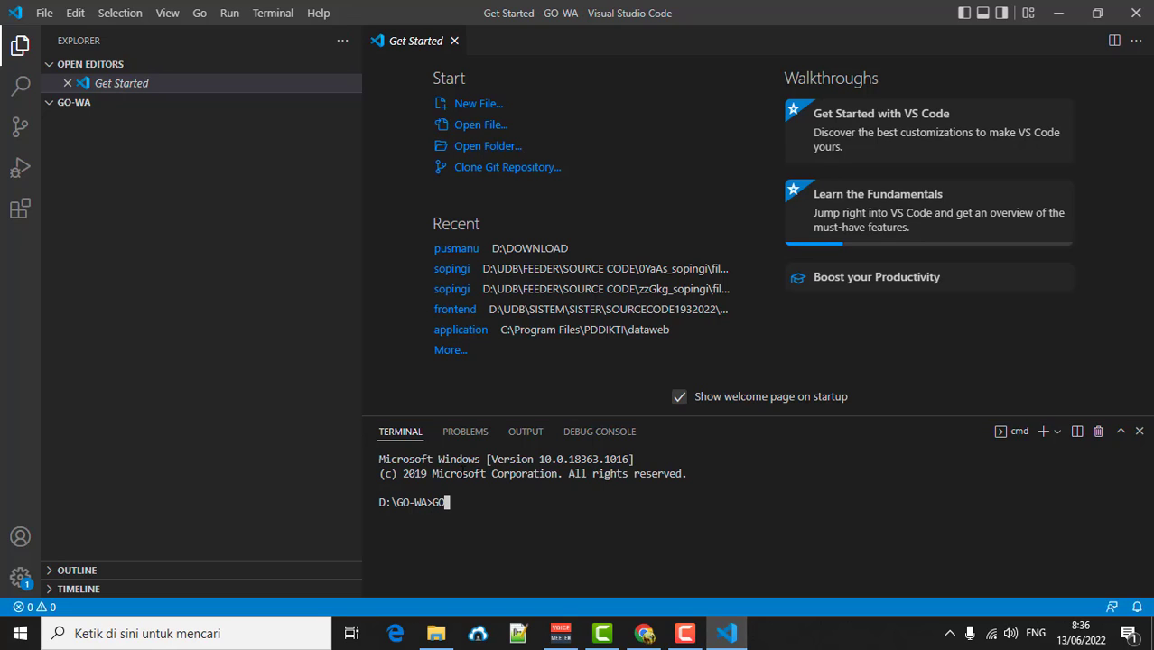
{"action": "key", "text": "BackSpace"}
{"action": "key", "text": "BackSpace"}
{"action": "type", "text": "go mod init sop"}
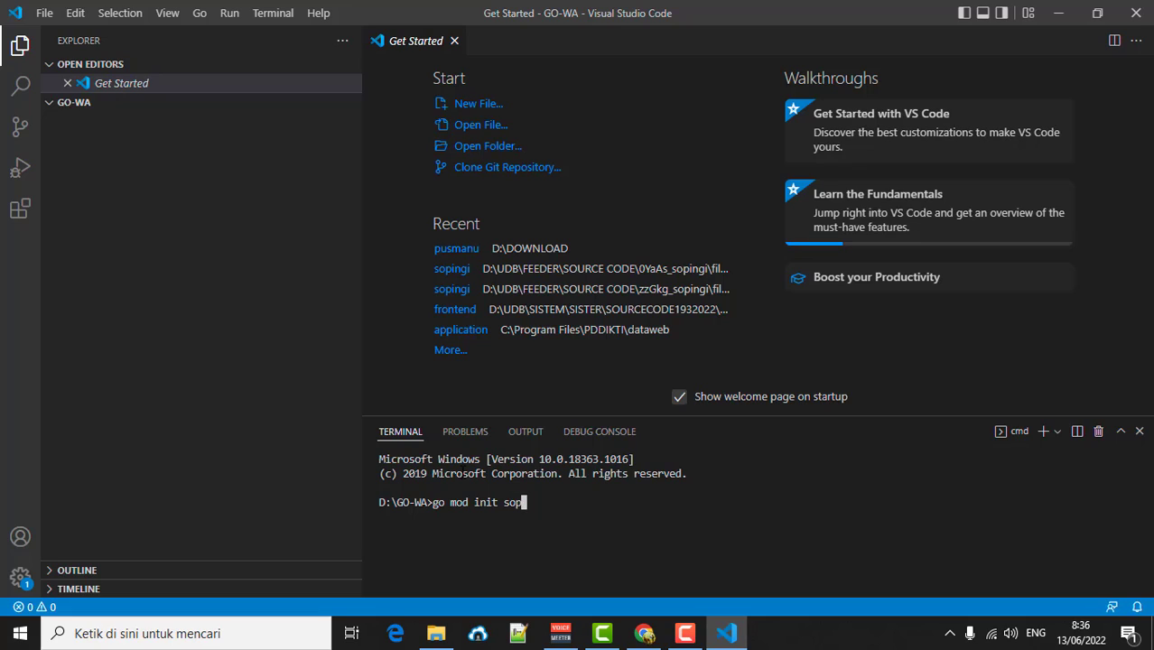
{"action": "type", "text": "ingi.com/wa"}
{"action": "key", "text": "Return"}
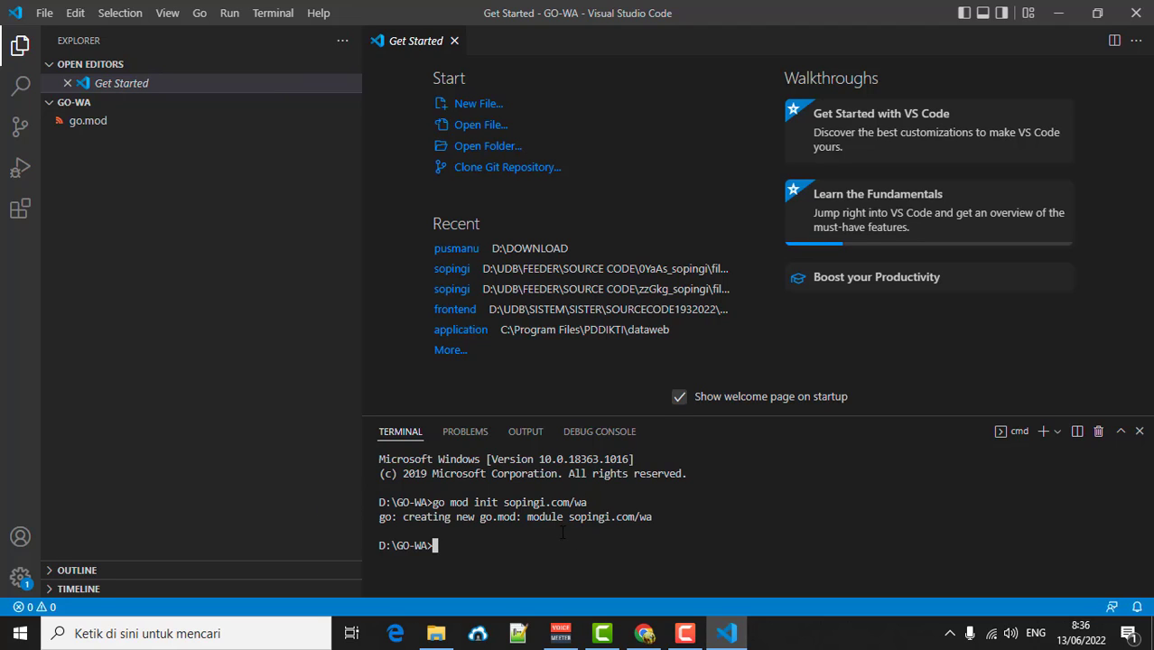
- Open the go.mod file to check its module path and Go version, and close it
{"action": "left_click", "coordinate": [90, 131]}
{"action": "left_click", "coordinate": [89, 122]}
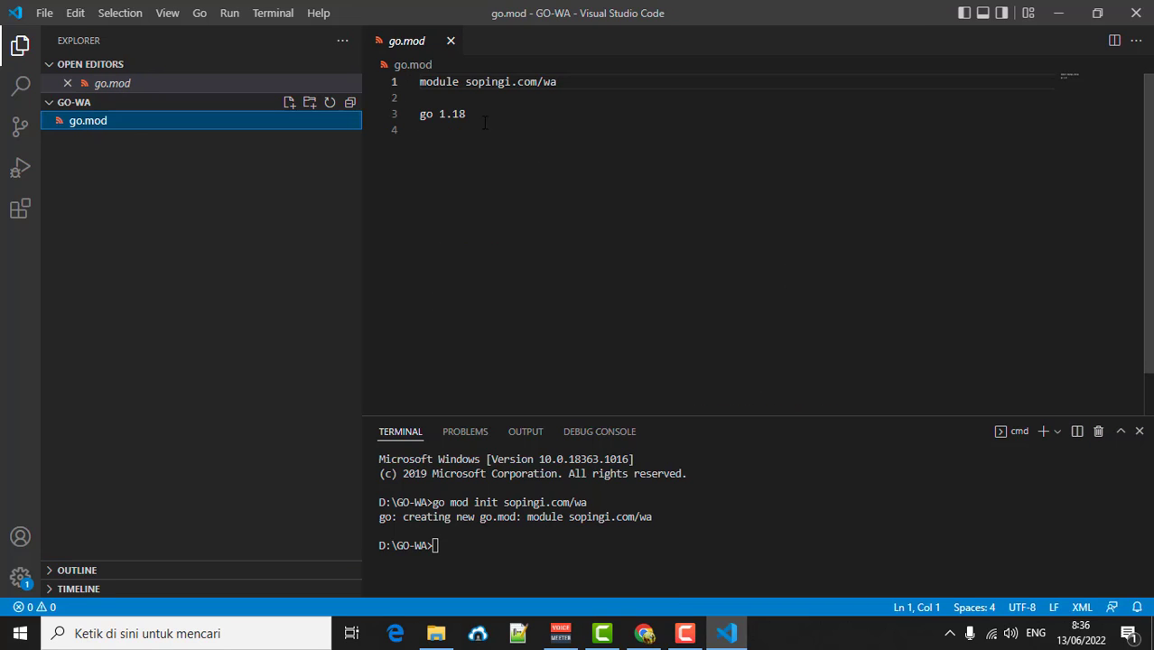
{"action": "key", "text": "ctrl+grave"}
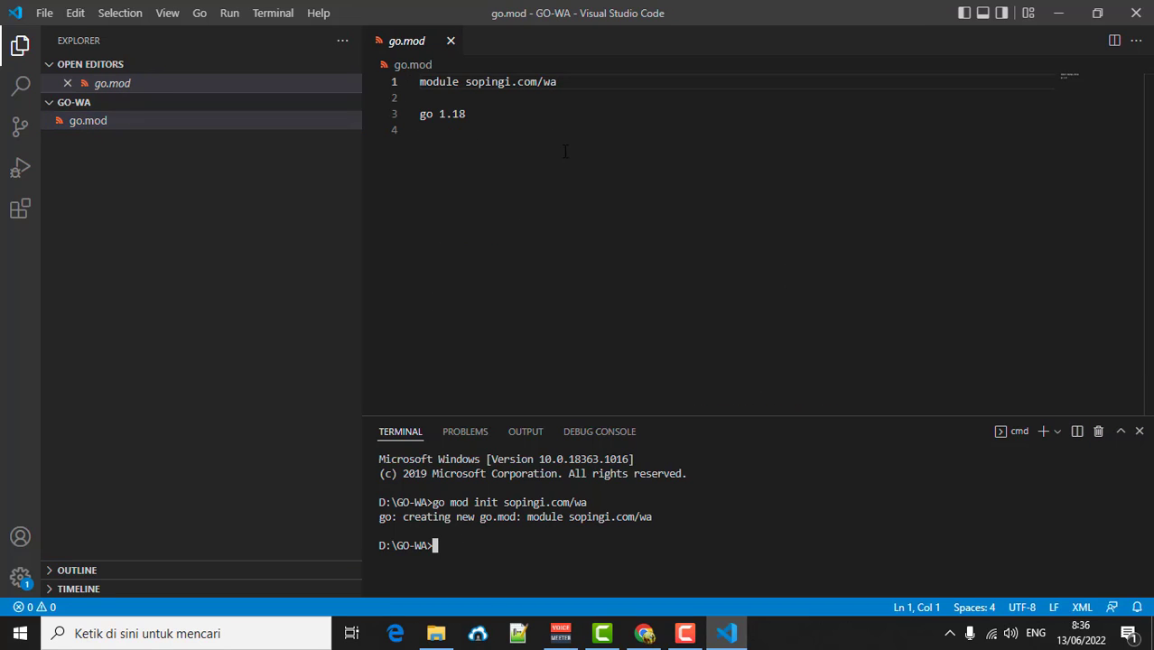
{"action": "left_click", "coordinate": [451, 41]}
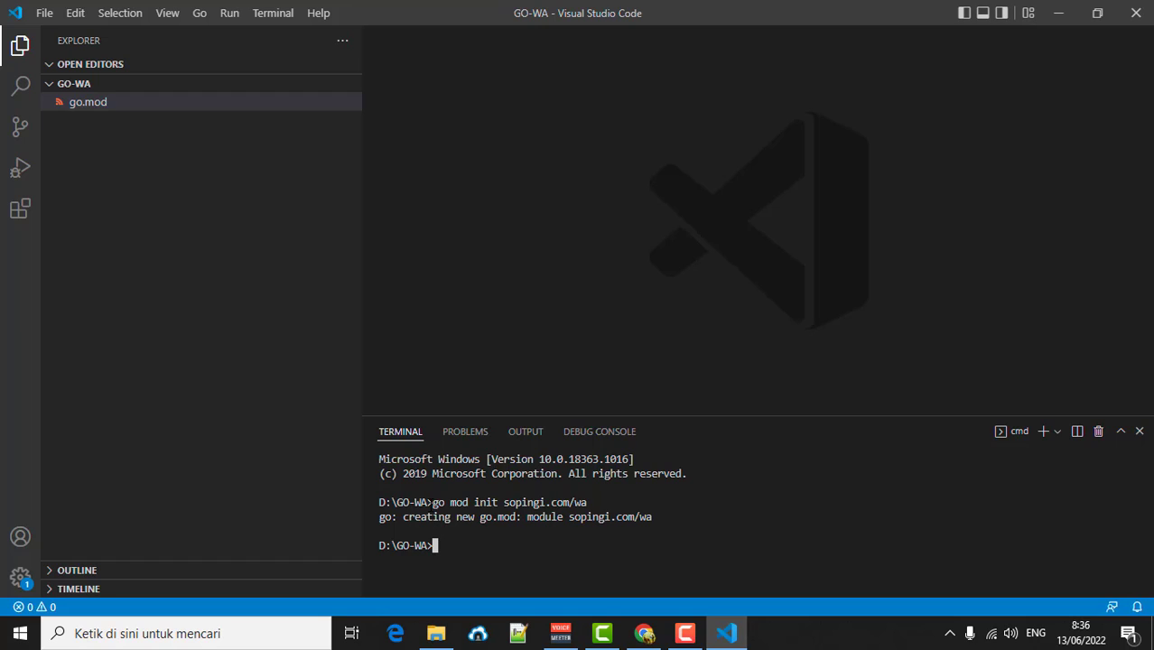
- Switch to Chrome, search for "tulir whatmeow" in a new tab, and open the tulir/whatsmeow GitHub repository
{"action": "left_click", "coordinate": [644, 633]}
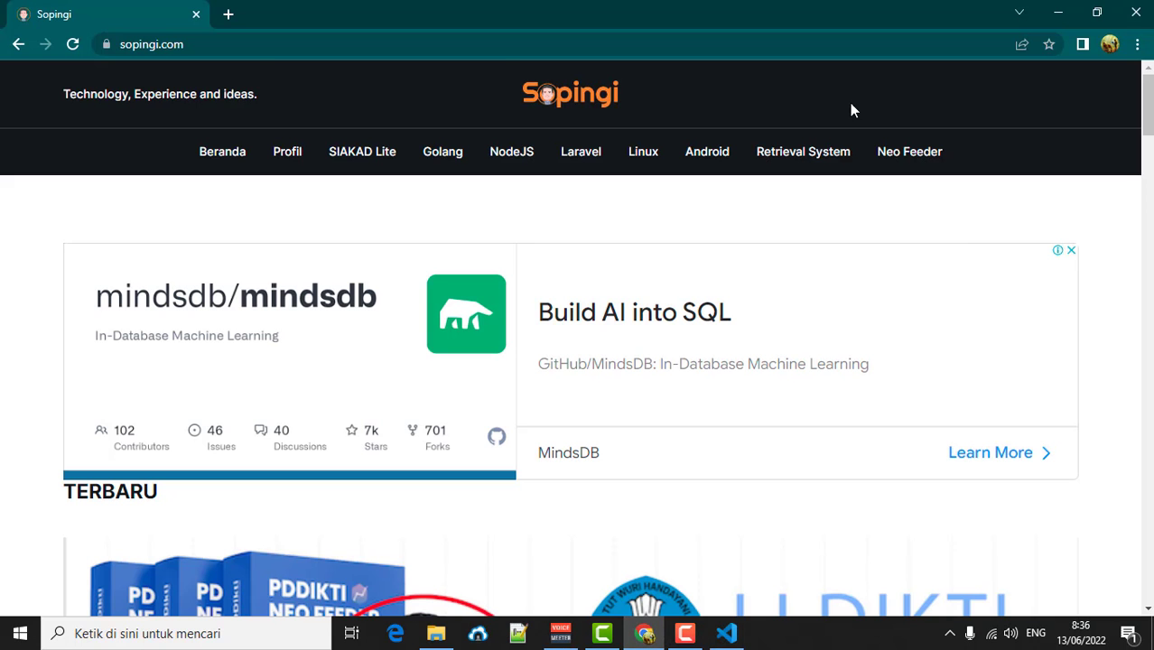
{"action": "left_click", "coordinate": [228, 15]}
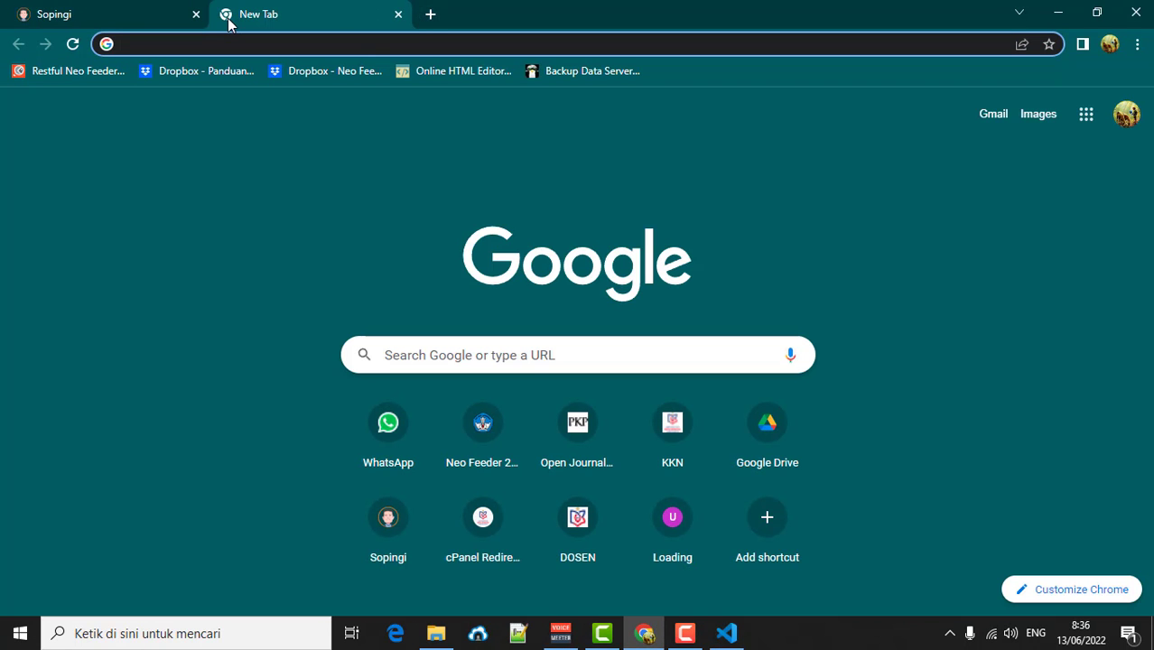
{"action": "type", "text": "tuli"}
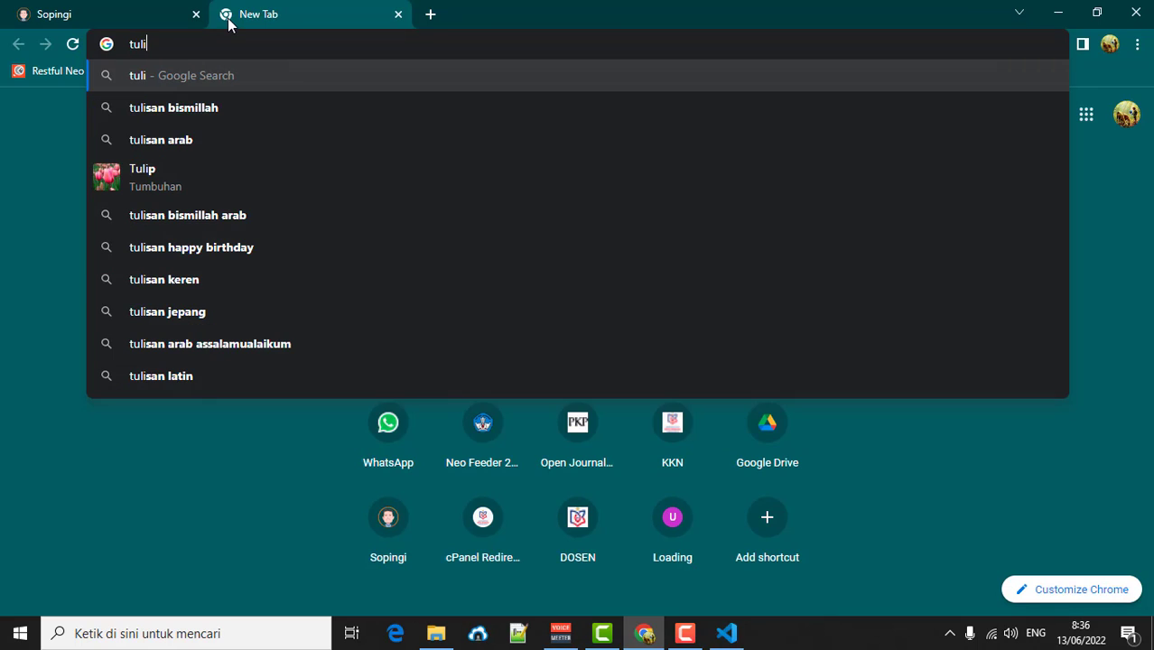
{"action": "type", "text": "r wha"}
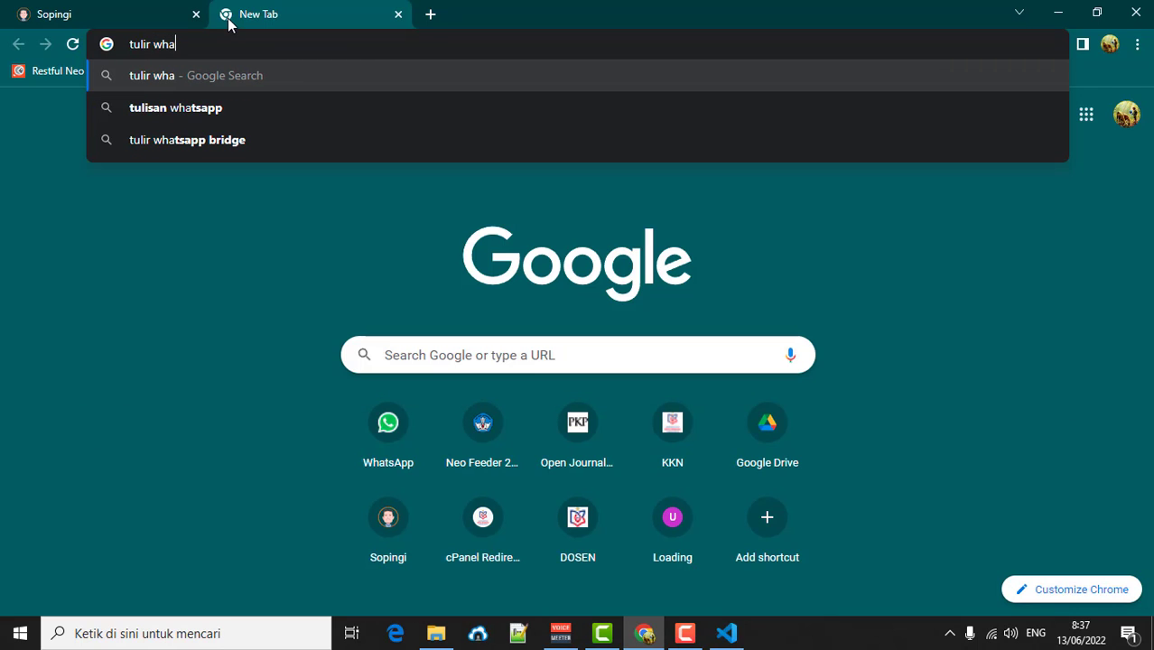
{"action": "type", "text": "tm"}
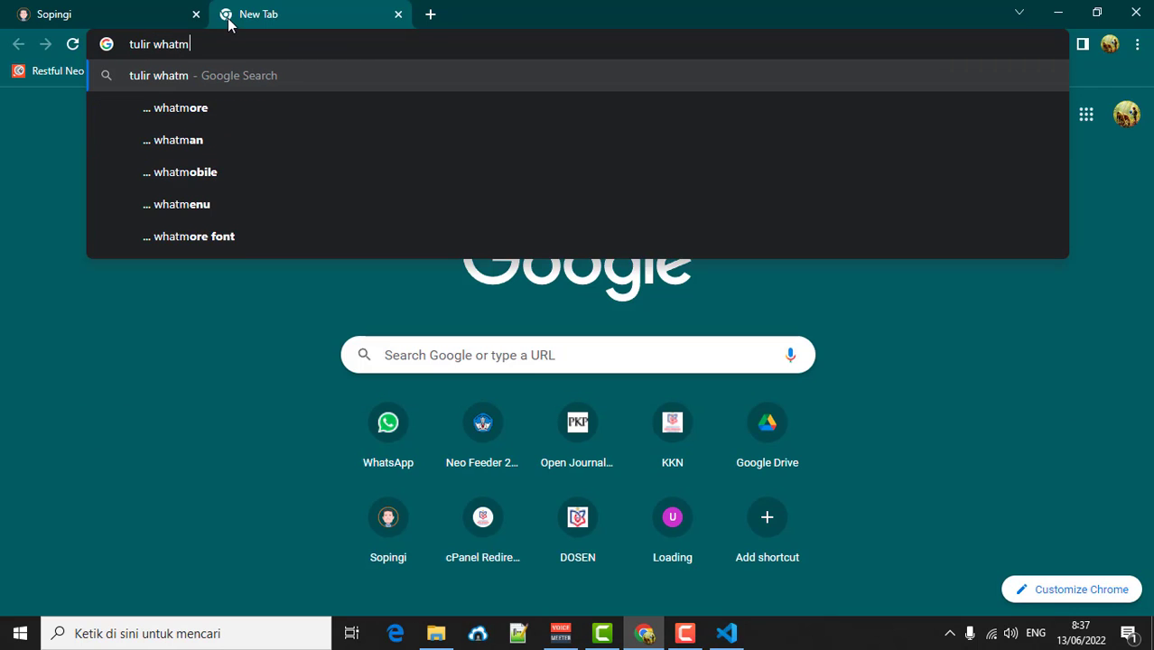
{"action": "type", "text": "eow"}
{"action": "key", "text": "Return"}
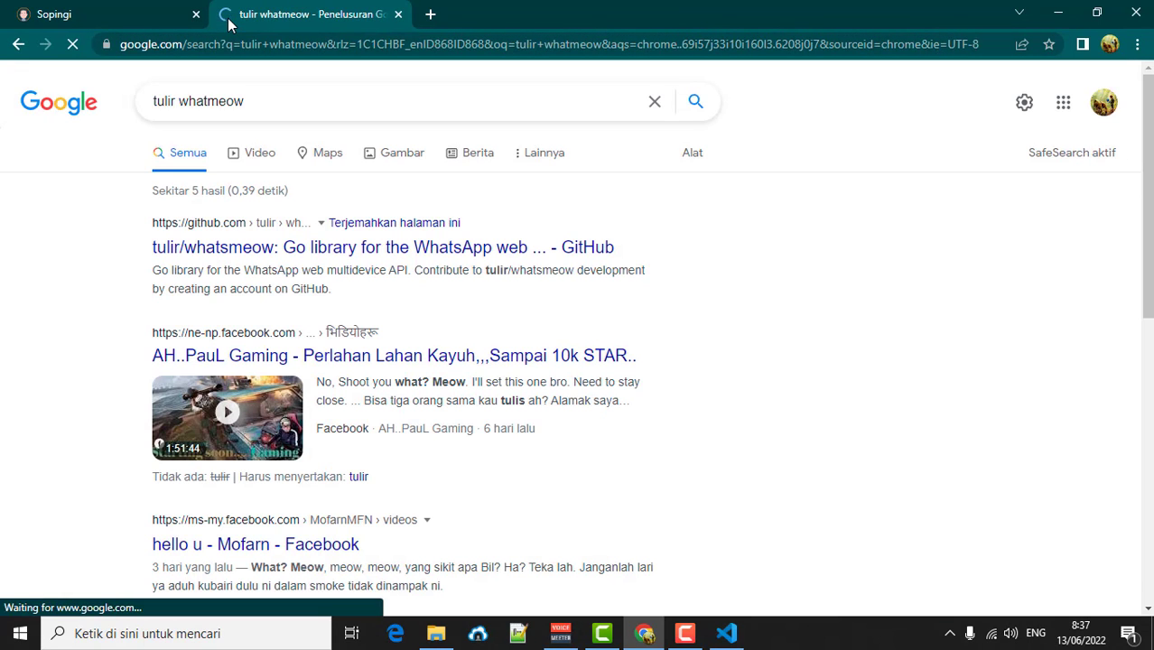
{"action": "left_click", "coordinate": [391, 252]}
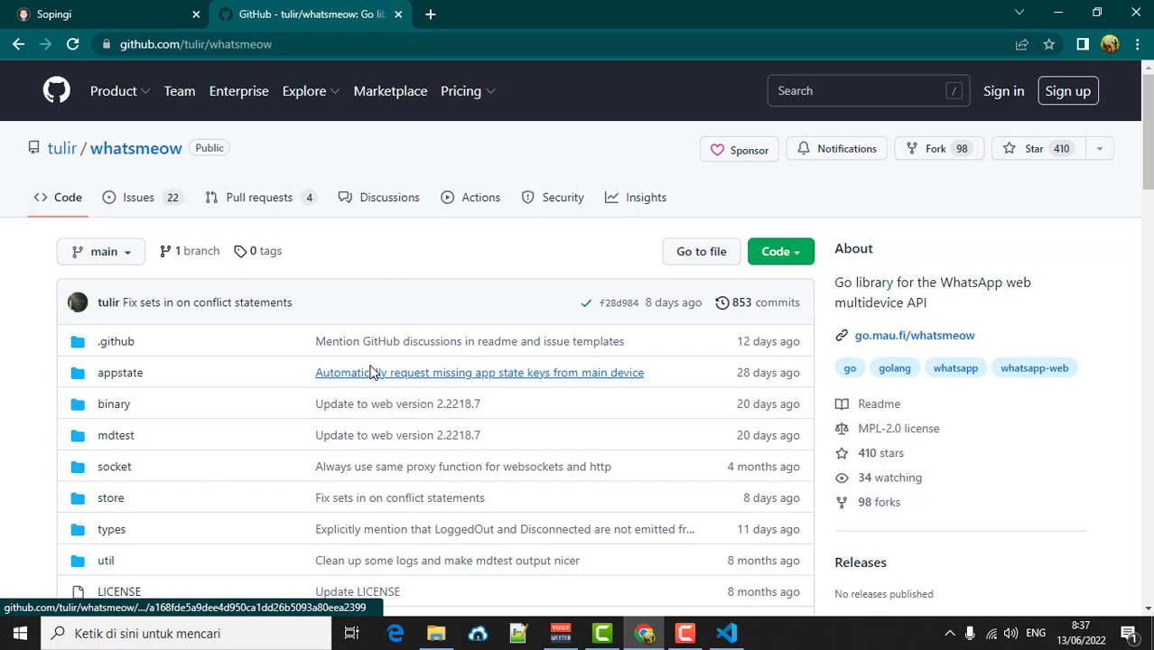
- Review the whatsmeow README's description, usage notes and lists of supported and unimplemented features, highlighting "Receiving all messages"
{"action": "scroll", "coordinate": [372, 370], "scroll_direction": "down", "scroll_amount": 2}
{"action": "scroll", "coordinate": [372, 370], "scroll_direction": "down", "scroll_amount": 9}
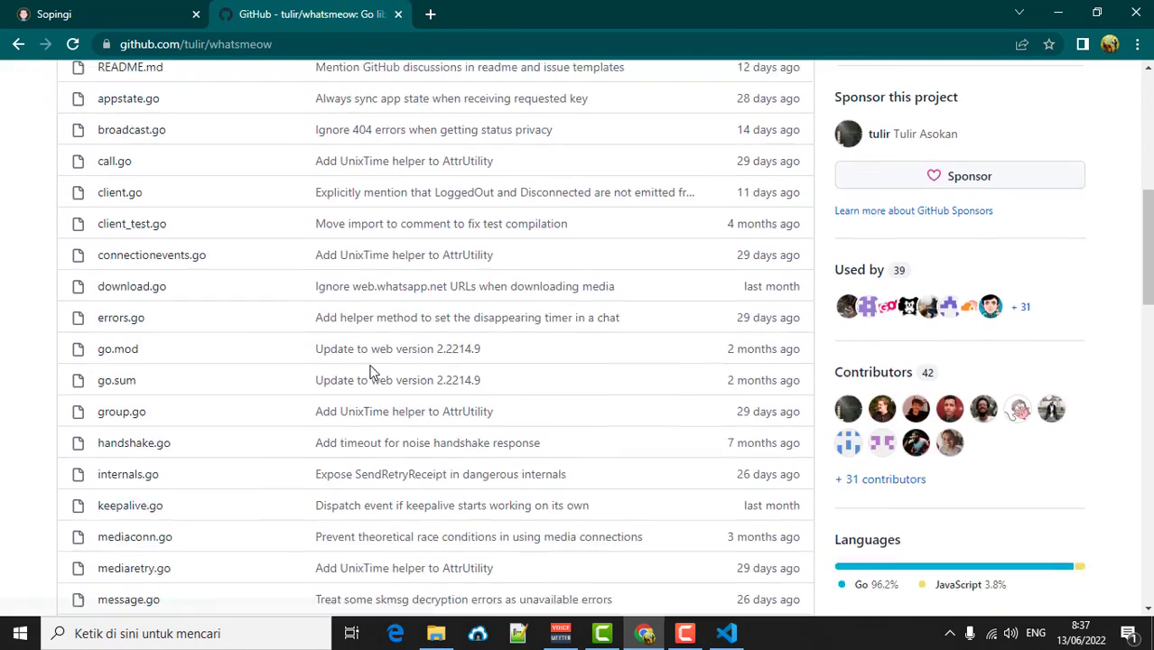
{"action": "scroll", "coordinate": [372, 370], "scroll_direction": "down", "scroll_amount": 5}
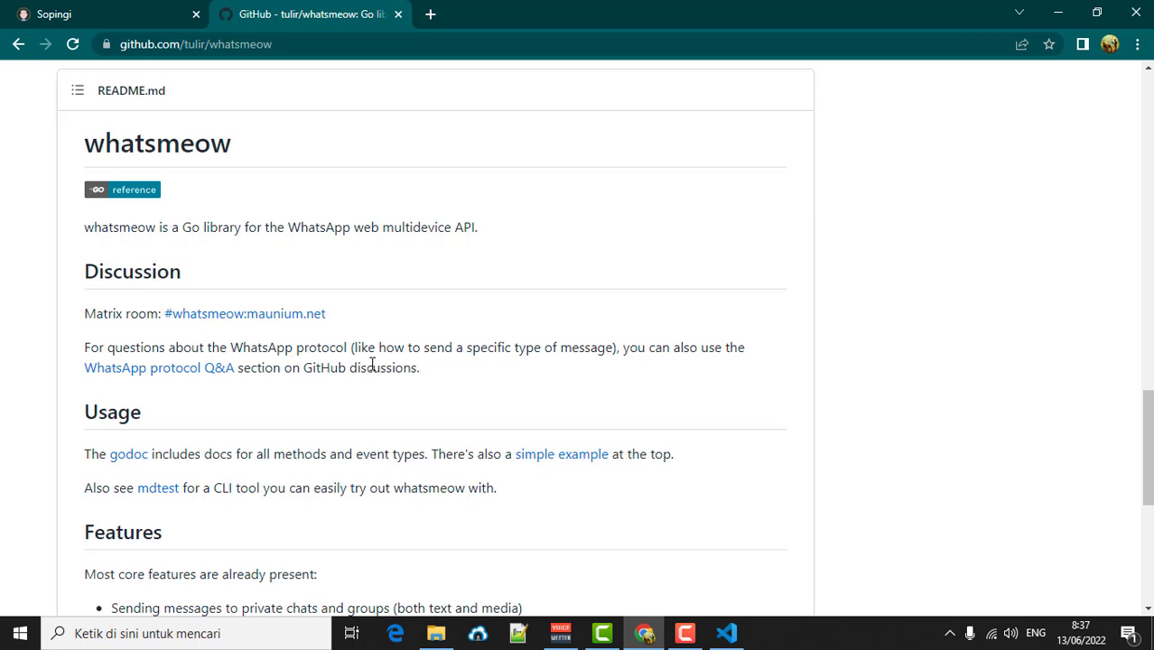
{"action": "scroll", "coordinate": [371, 364], "scroll_direction": "down", "scroll_amount": 4}
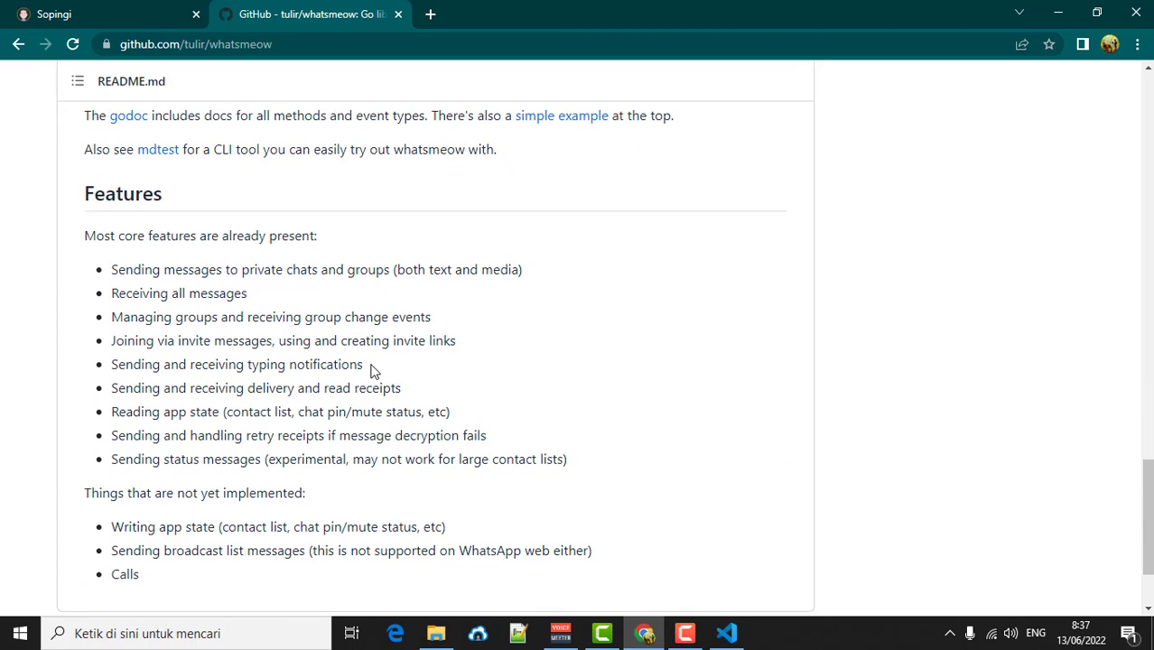
{"action": "scroll", "coordinate": [371, 371], "scroll_direction": "up", "scroll_amount": 4}
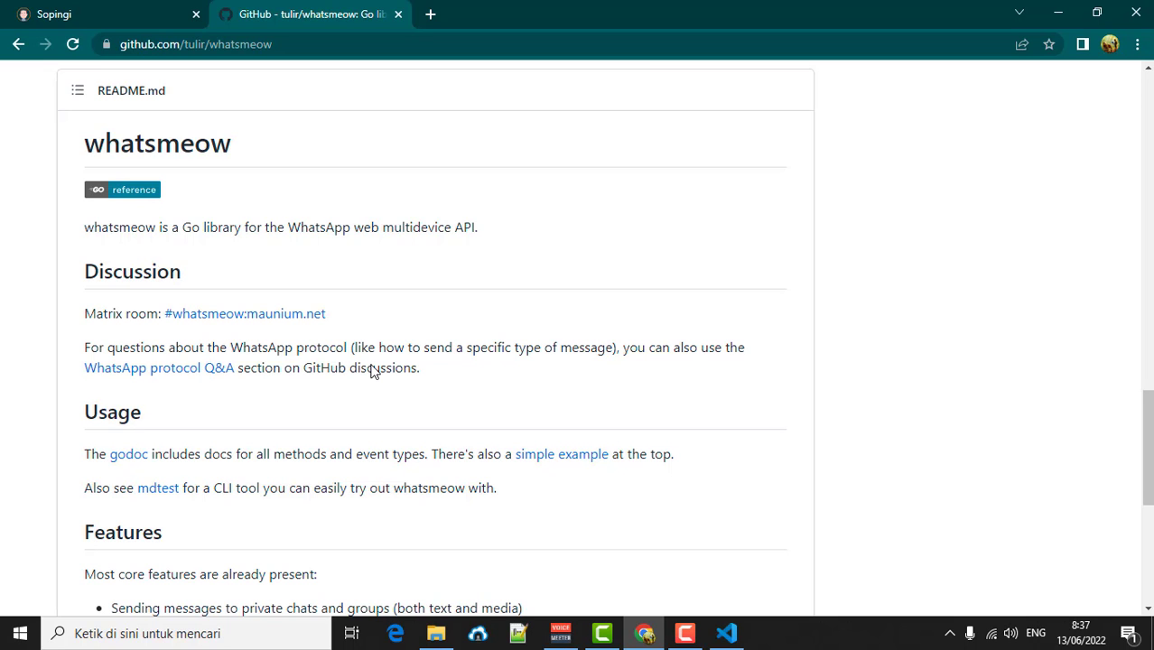
{"action": "scroll", "coordinate": [373, 372], "scroll_direction": "down", "scroll_amount": 3}
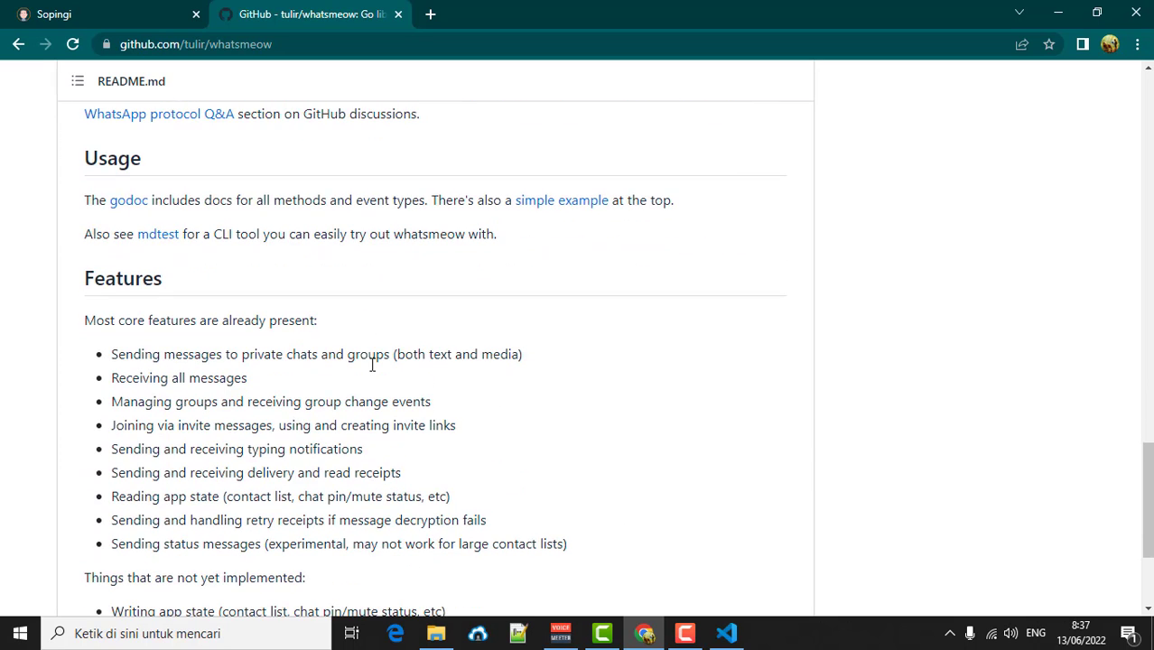
{"action": "scroll", "coordinate": [371, 364], "scroll_direction": "down", "scroll_amount": 2}
{"action": "scroll", "coordinate": [372, 364], "scroll_direction": "up", "scroll_amount": 10}
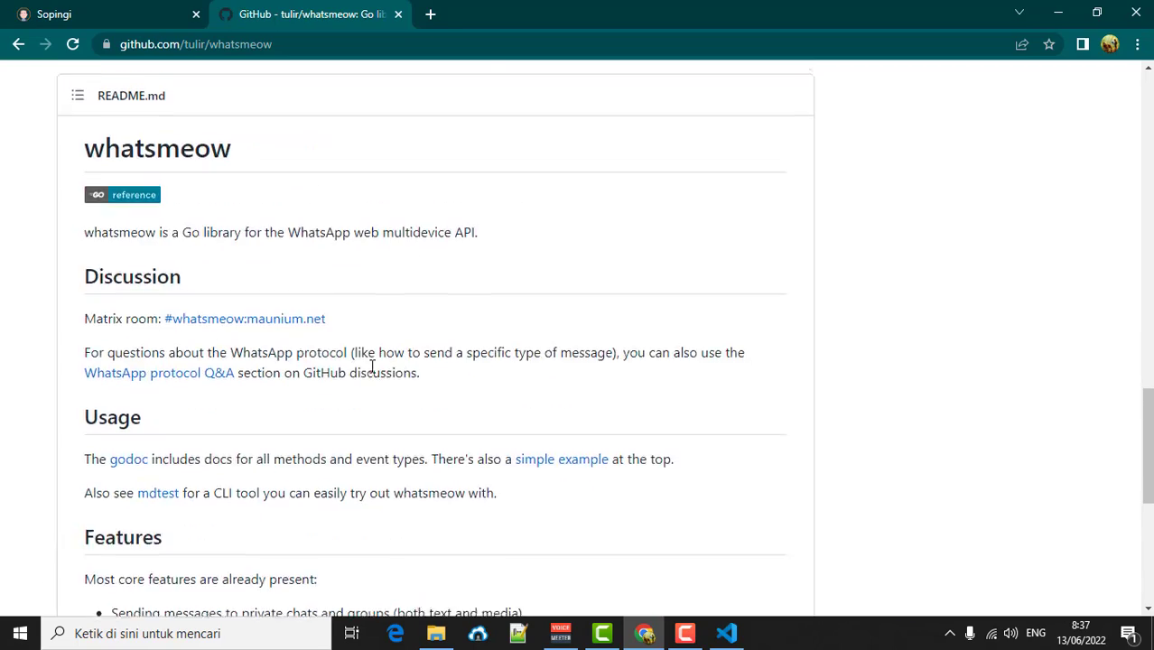
{"action": "scroll", "coordinate": [372, 365], "scroll_direction": "down", "scroll_amount": 4}
{"action": "scroll", "coordinate": [373, 365], "scroll_direction": "down", "scroll_amount": 5}
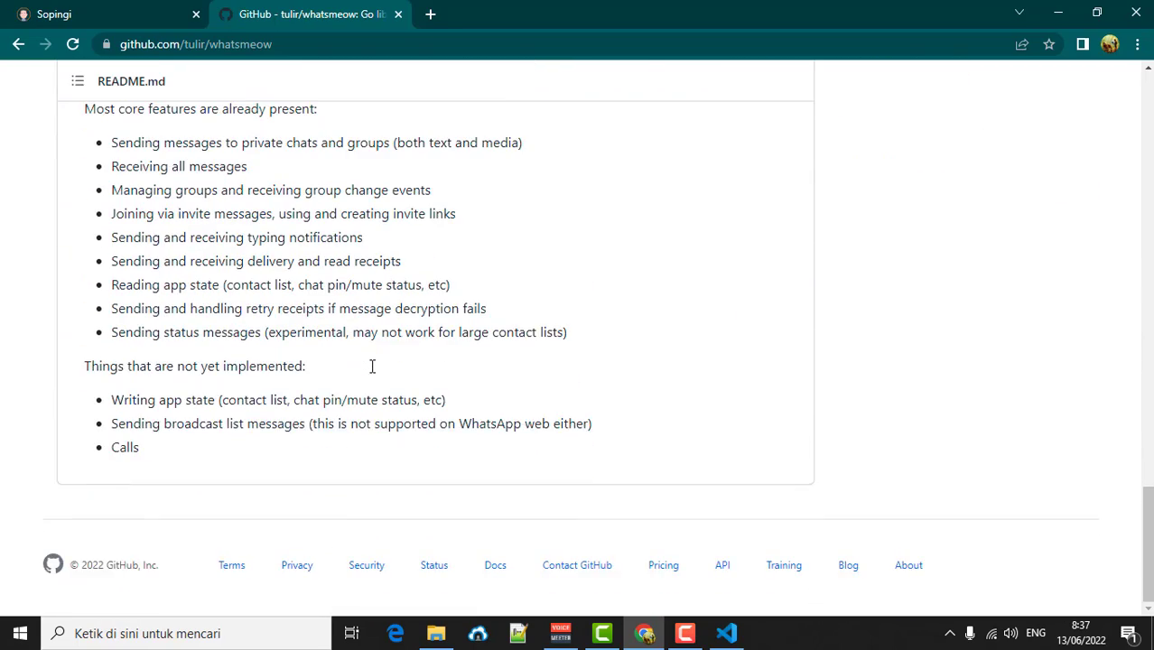
{"action": "scroll", "coordinate": [373, 364], "scroll_direction": "up", "scroll_amount": 1}
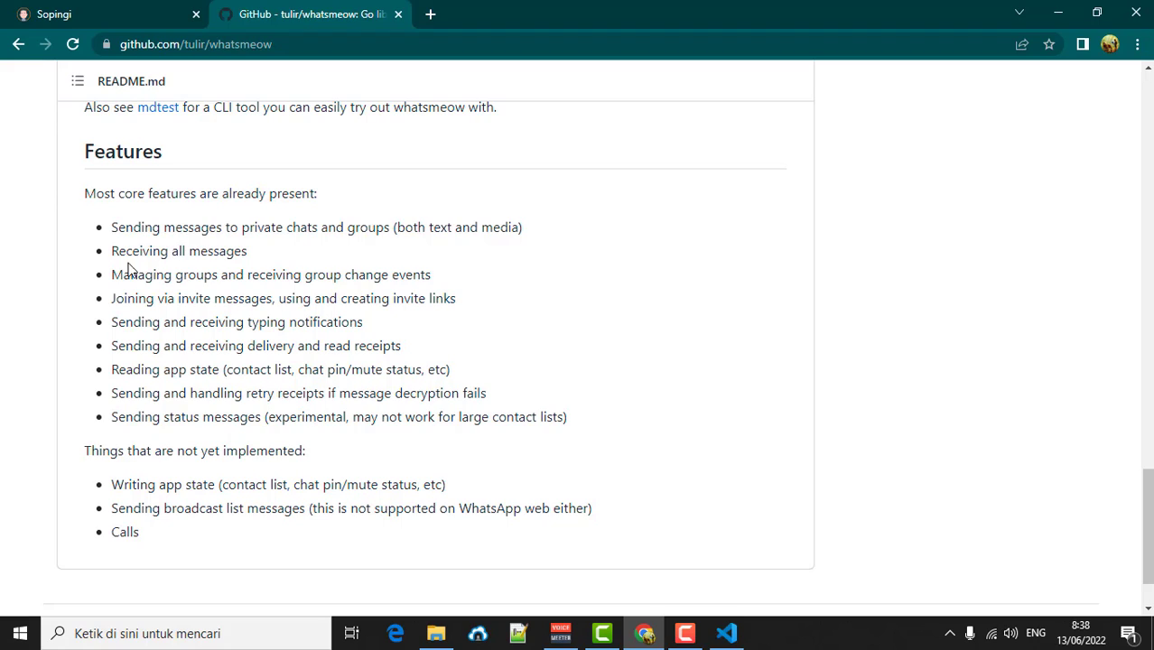
{"action": "left_click_drag", "start_coordinate": [253, 252], "coordinate": [72, 257]}
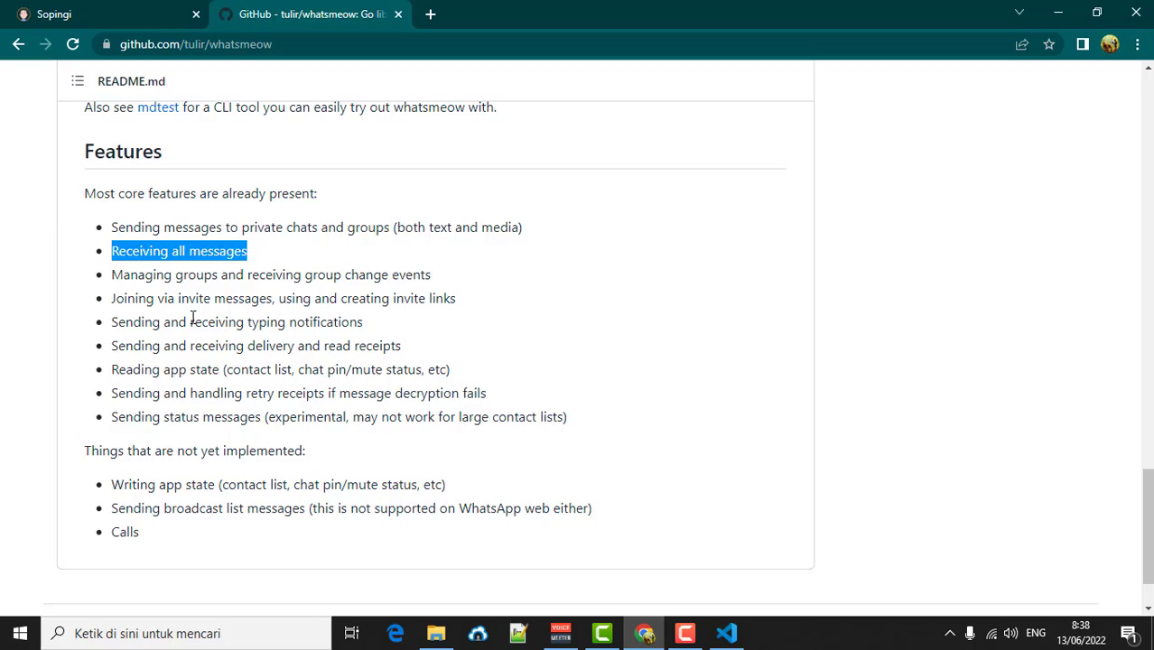
- Open the go.mau.fi/whatsmeow link from the repository's About section
{"action": "scroll", "coordinate": [393, 414], "scroll_direction": "up", "scroll_amount": 15}
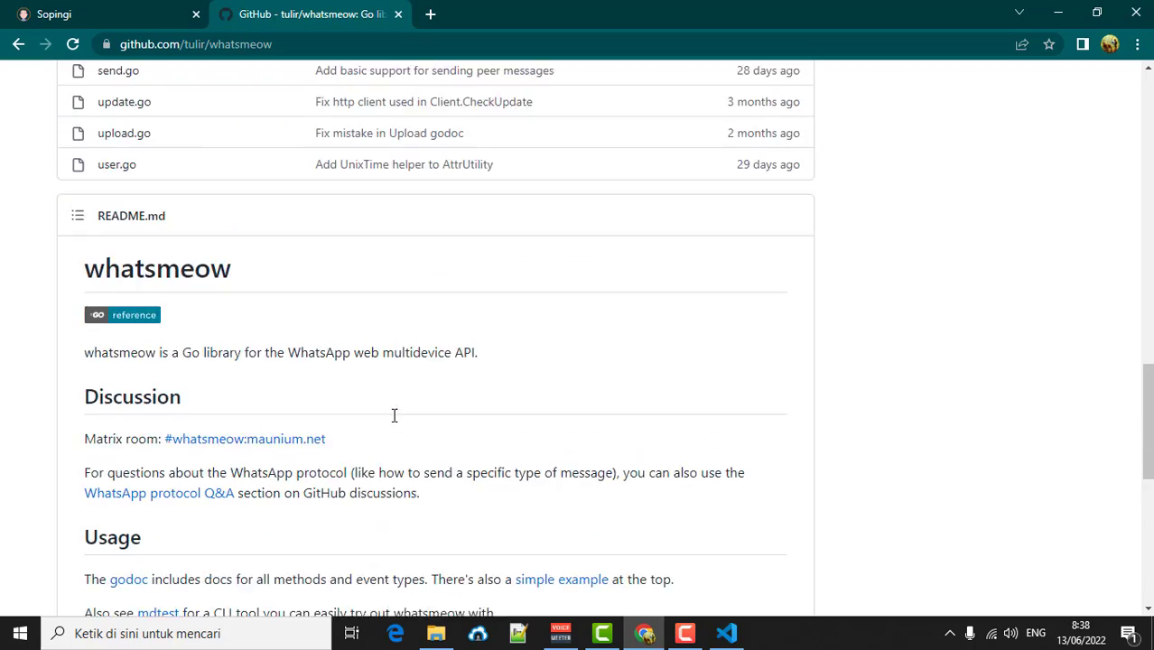
{"action": "scroll", "coordinate": [393, 414], "scroll_direction": "up", "scroll_amount": 4}
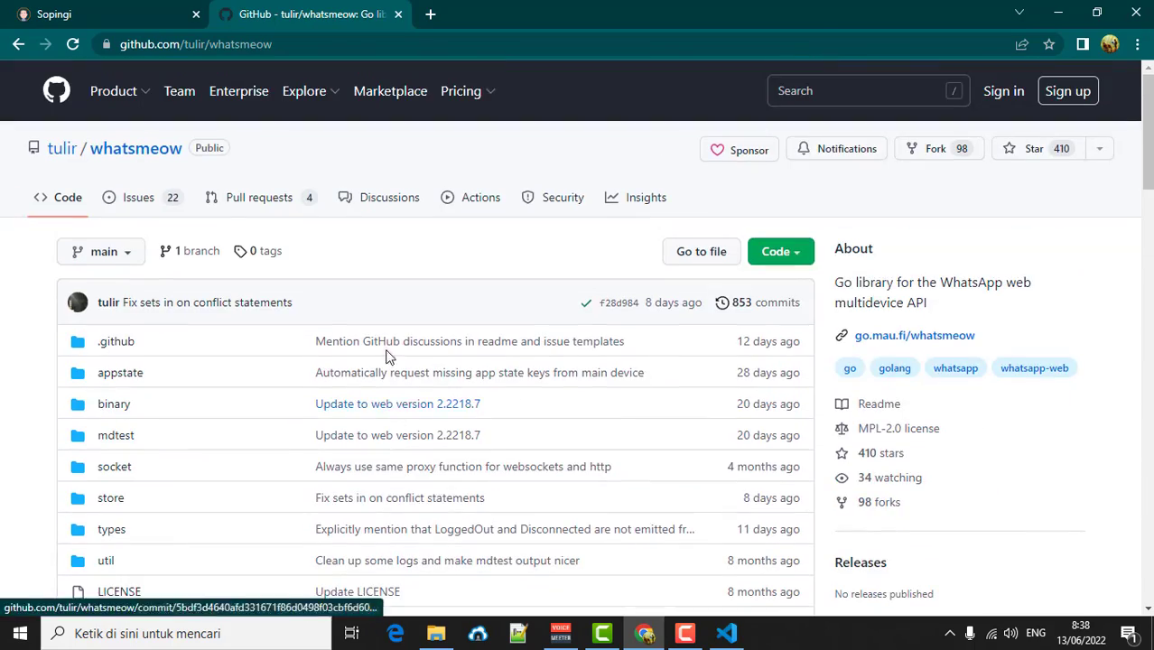
{"action": "left_click", "coordinate": [889, 343]}
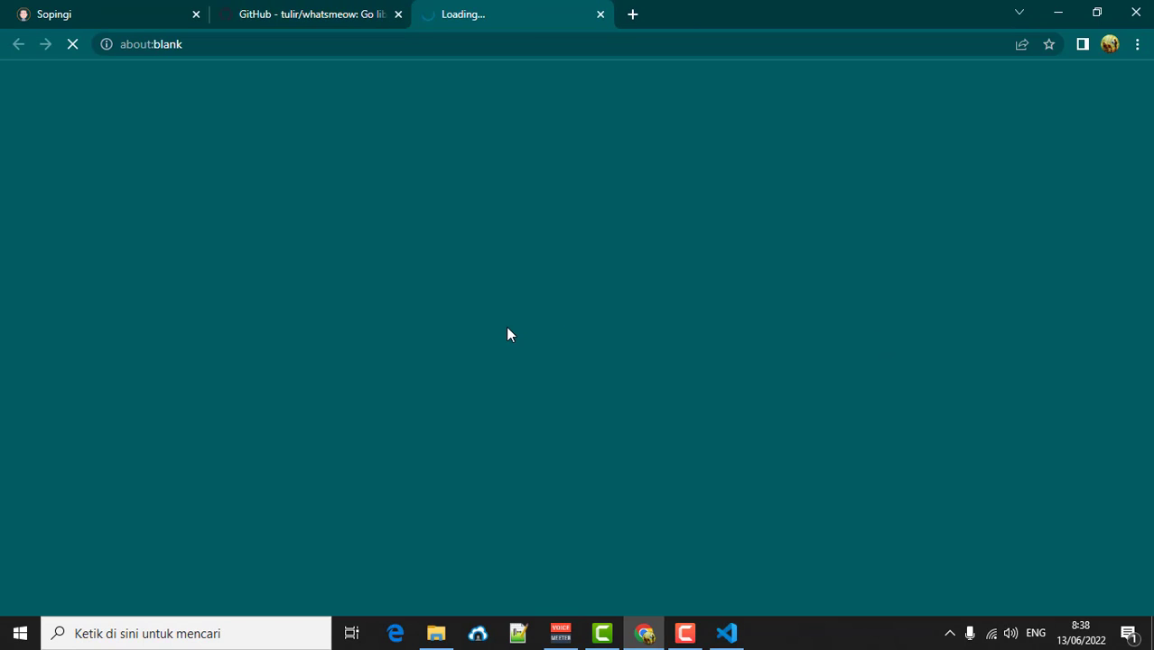